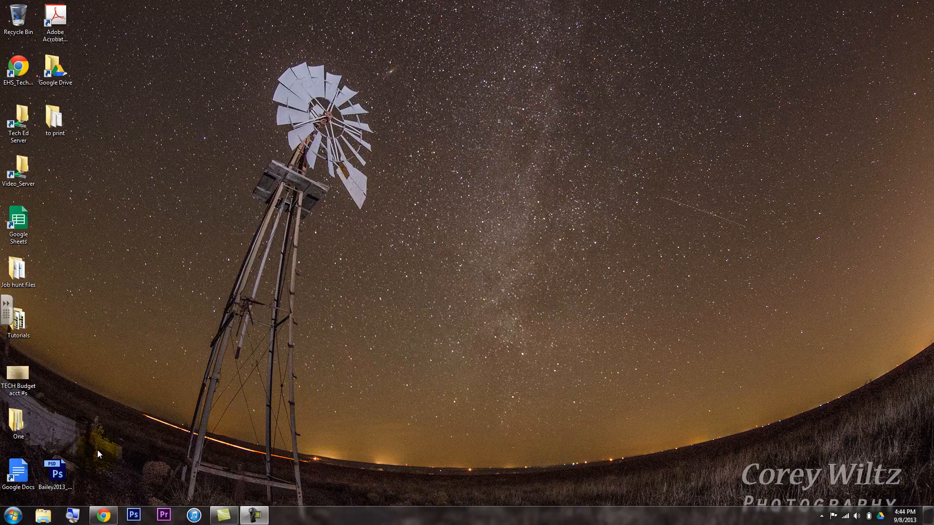
Open the Assignment #3 folder inside the personal folder on the C: drive
left_click(11, 516)
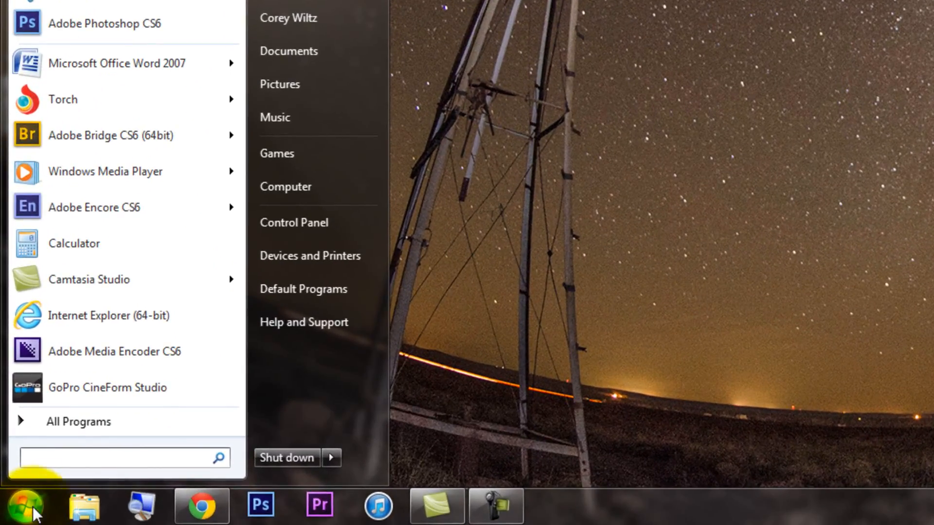
left_click(302, 190)
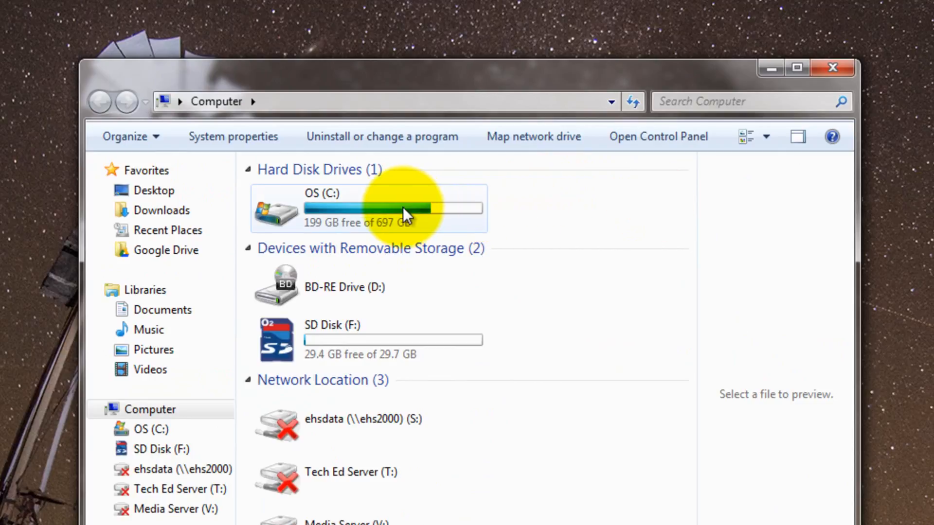
mouse_move(403, 206)
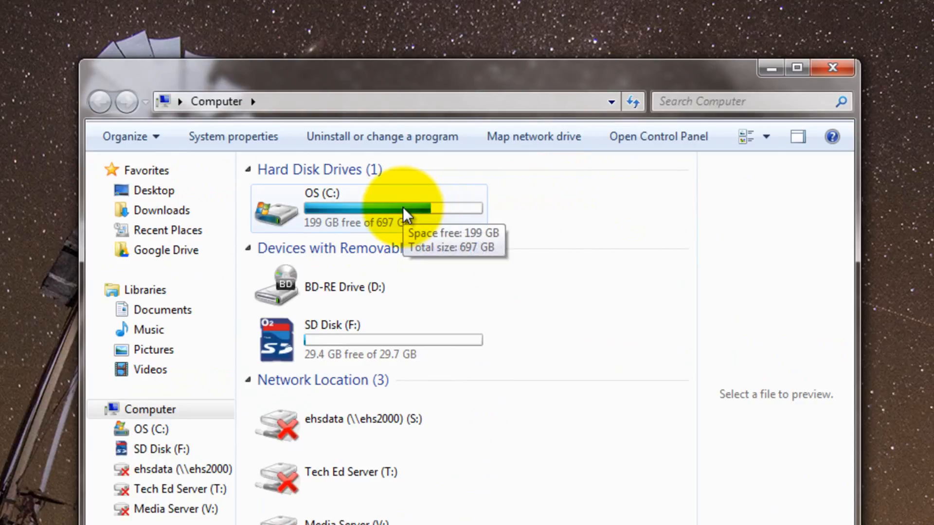
double_click(402, 206)
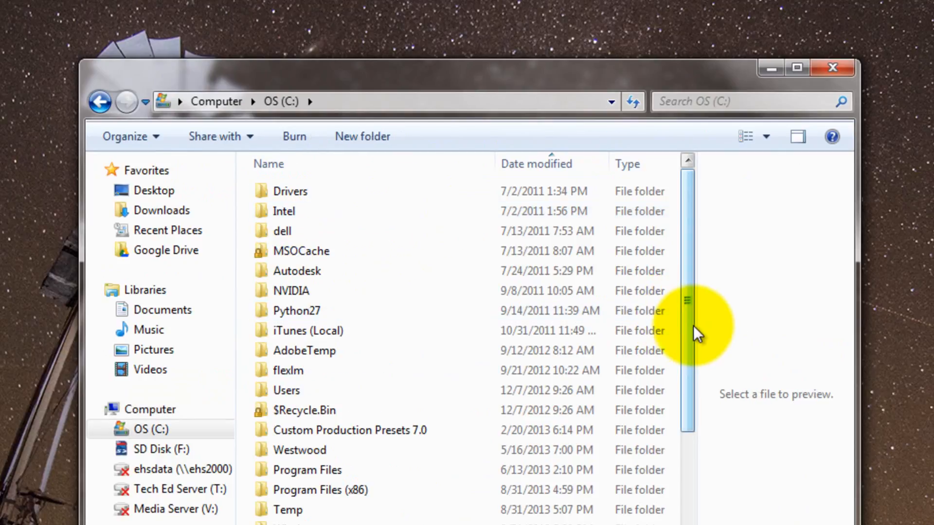
left_click_drag(690, 328, 690, 397)
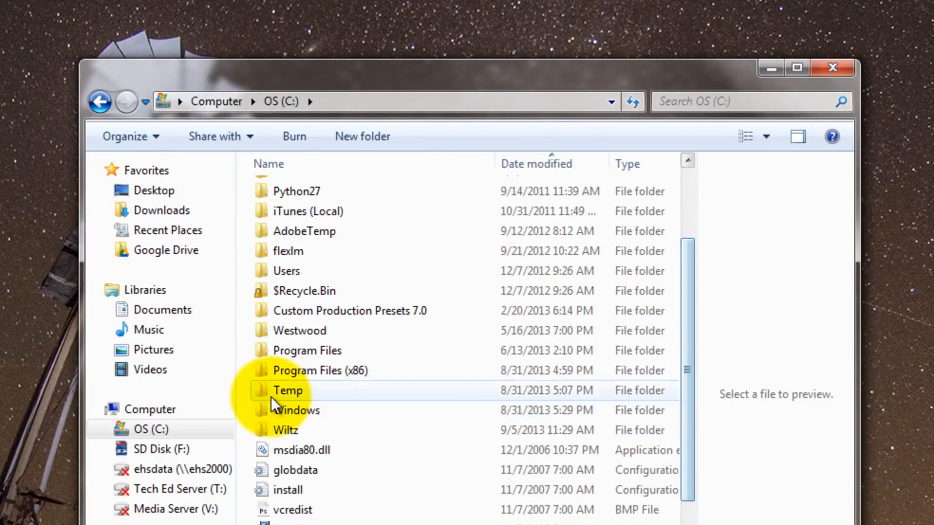
double_click(267, 427)
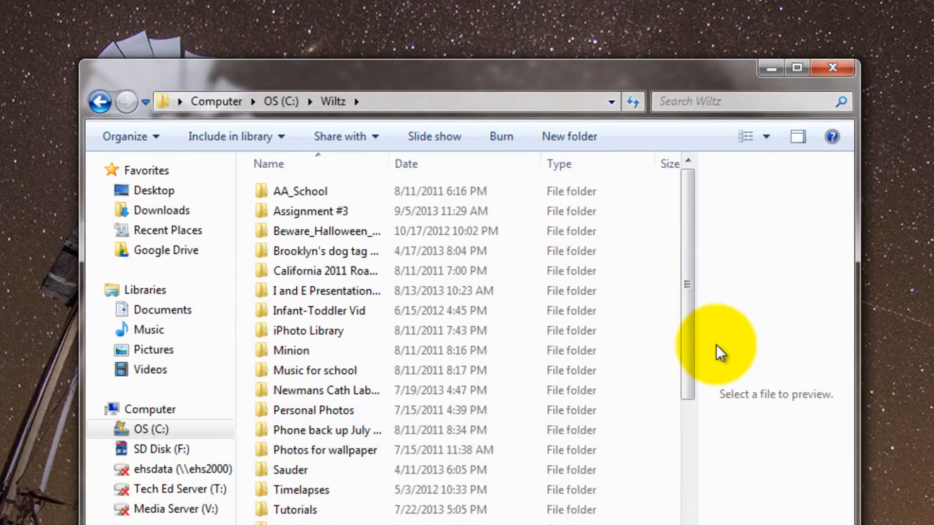
left_click_drag(688, 353, 719, 257)
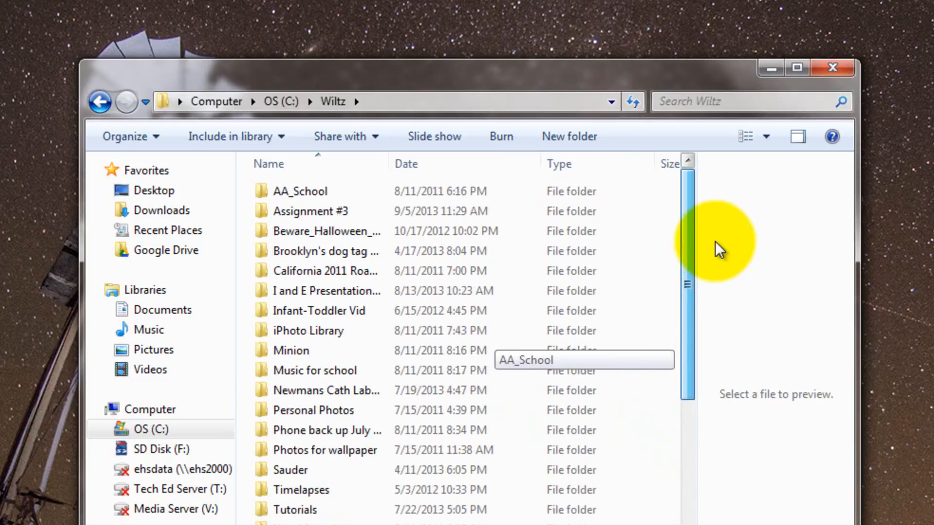
double_click(318, 209)
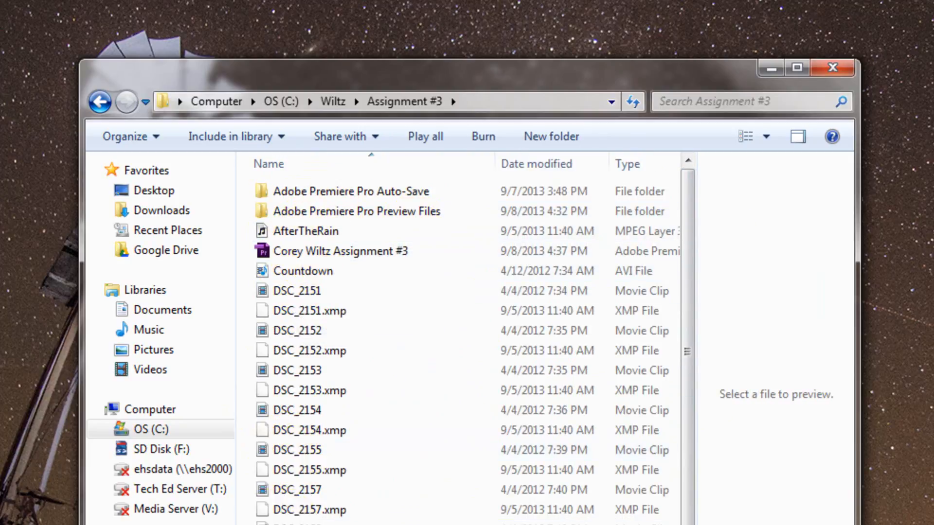
Look over the Countdown video and the AfterTheRain and Greenhouse music files in the assignment folder
left_click(296, 268)
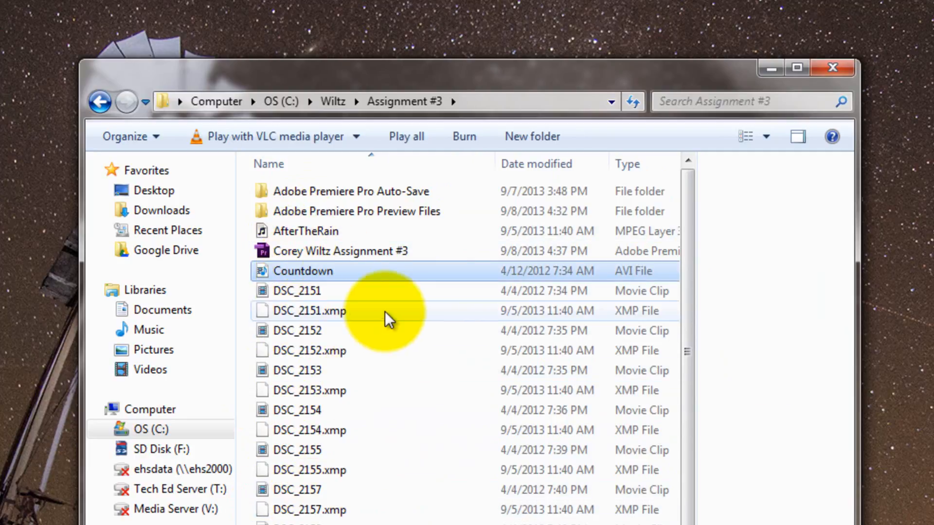
left_click(308, 229)
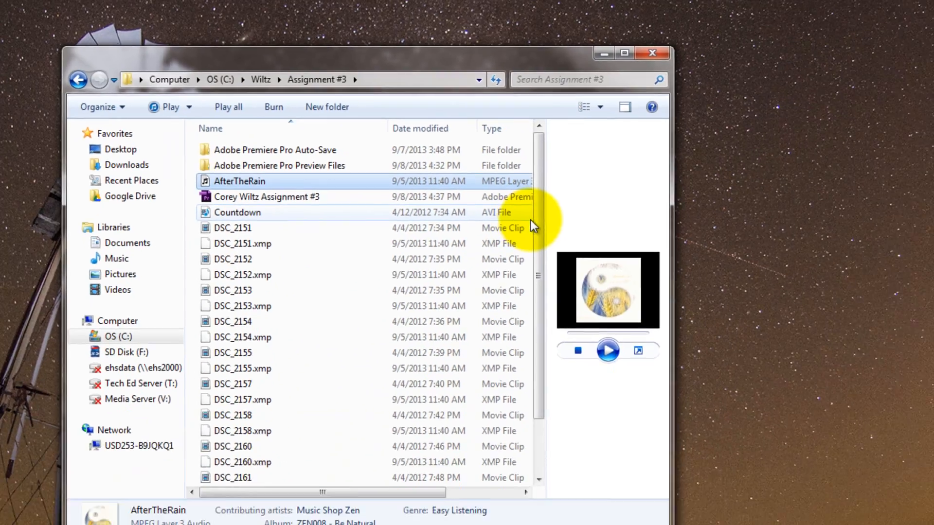
scroll(530, 220, "down", 2)
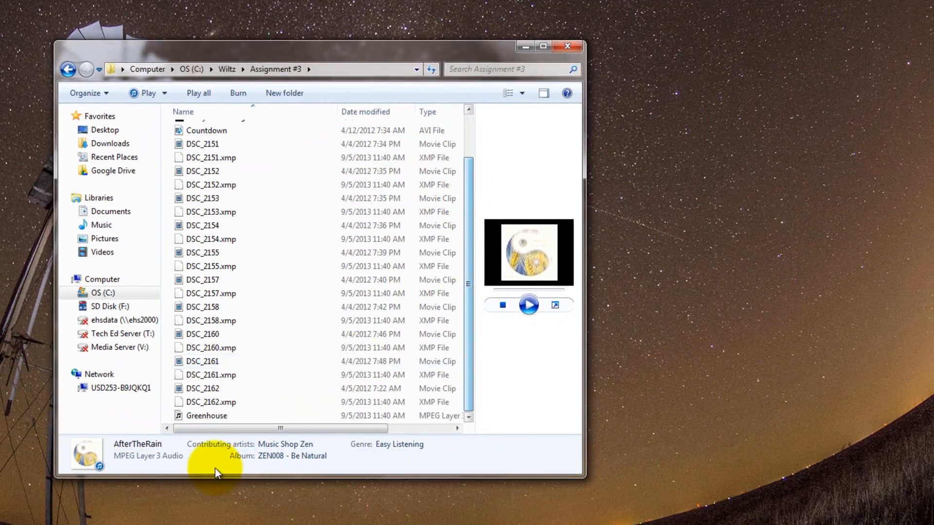
left_click(204, 414)
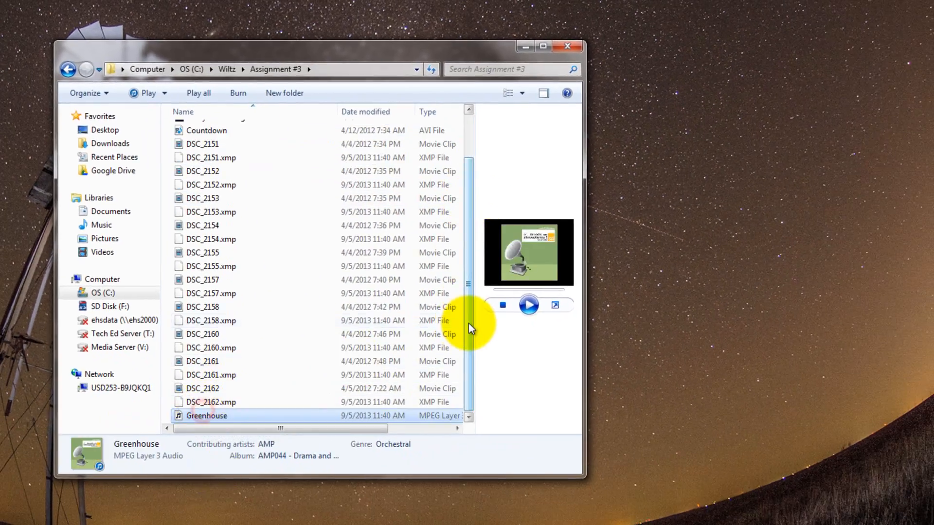
left_click_drag(468, 323, 484, 238)
Examine the project file, the preview files folder and the contents of the Adobe Premiere Pro Auto-Save folder, ending back in the Assignment #3 folder
left_click(262, 171)
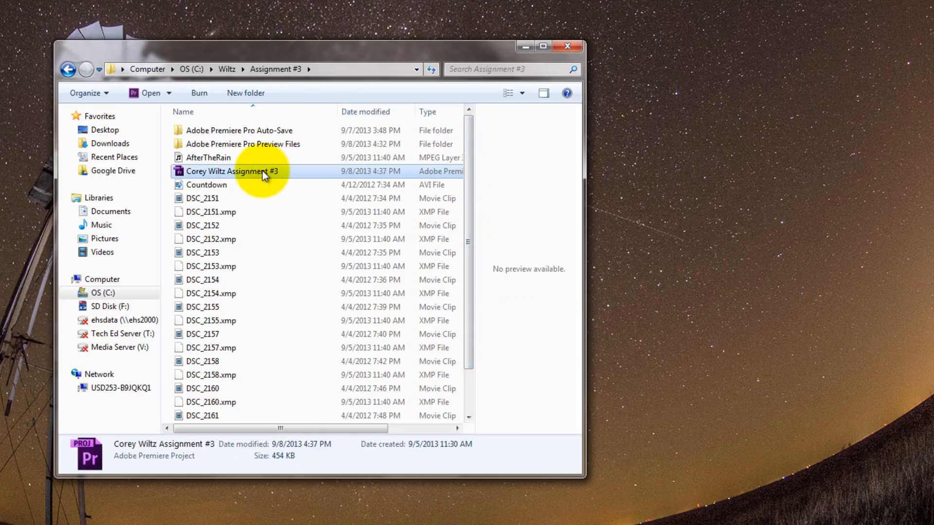
left_click(244, 144)
left_click(246, 132)
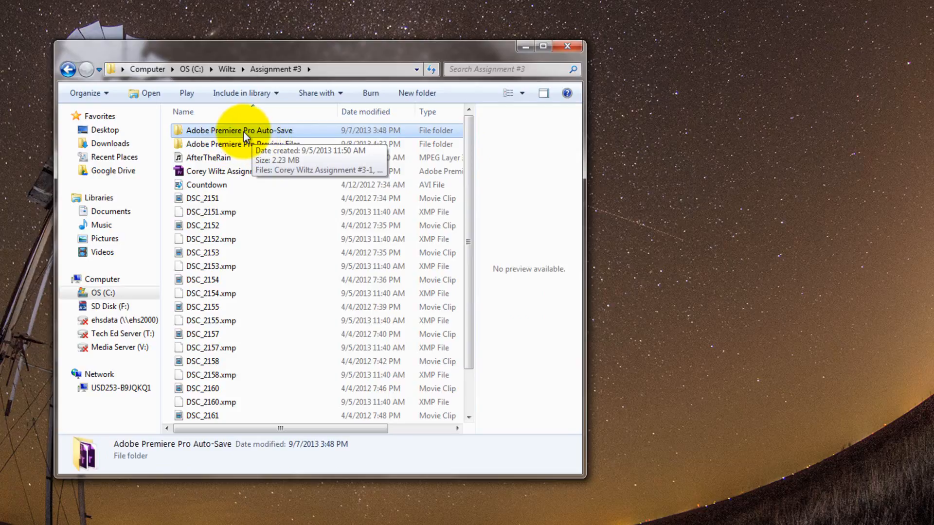
double_click(244, 132)
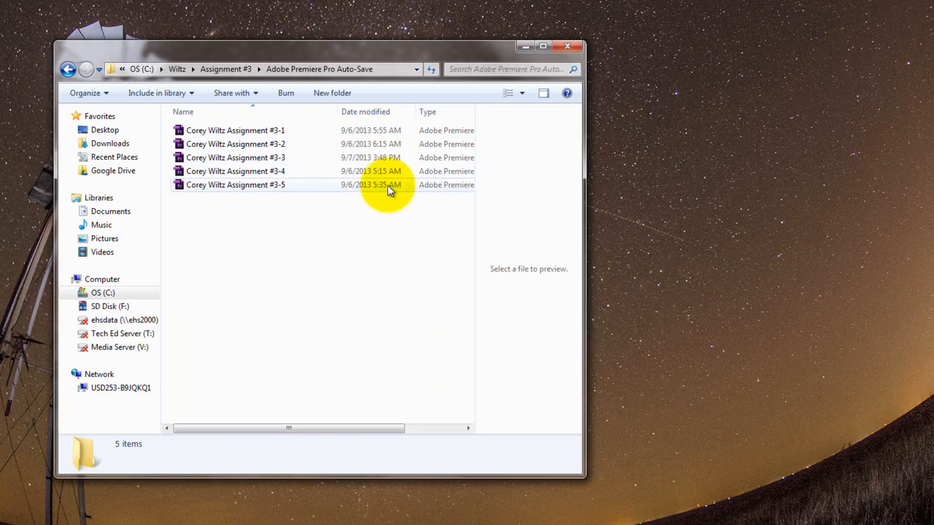
left_click(68, 69)
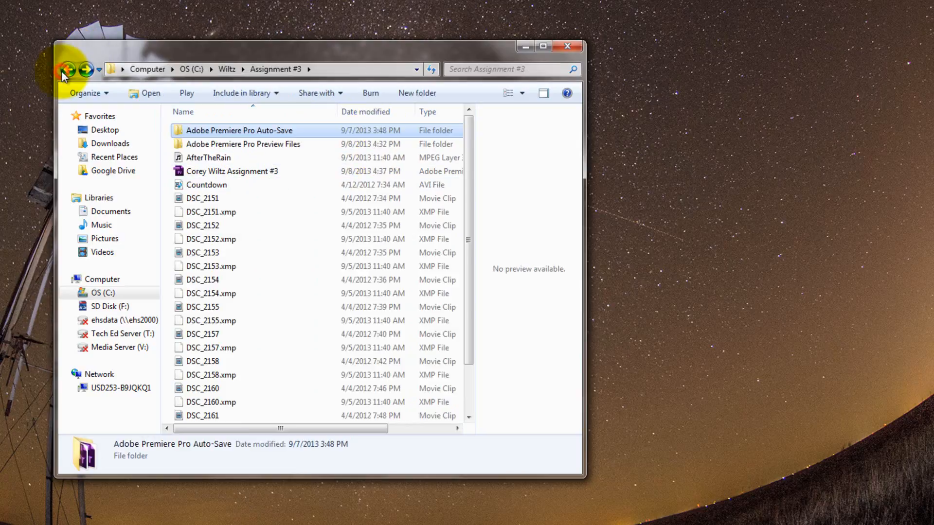
Open the Assignment #3 project file in Adobe Premiere Pro and dismiss the startup error
double_click(180, 171)
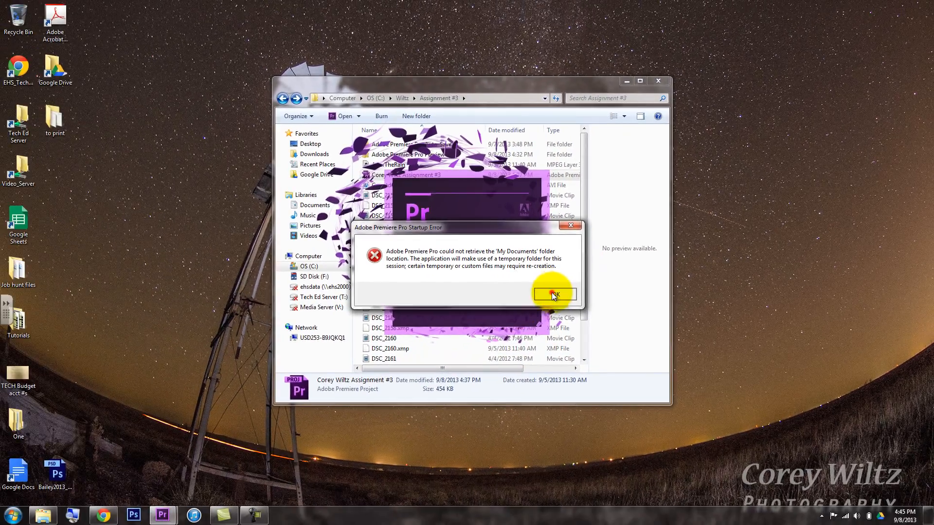
left_click(430, 329)
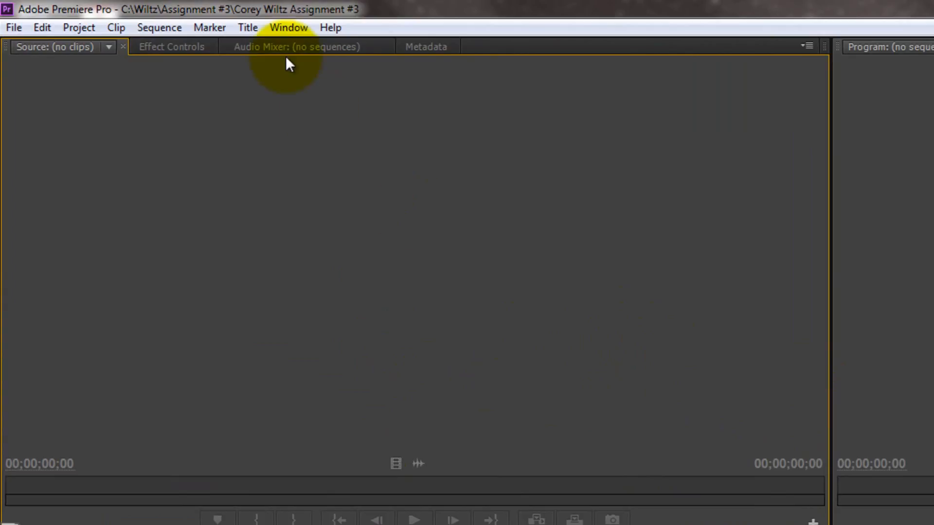
Reset the Editing workspace and dock the Project panel in the Source monitor's panel group
left_click(287, 31)
mouse_move(274, 48)
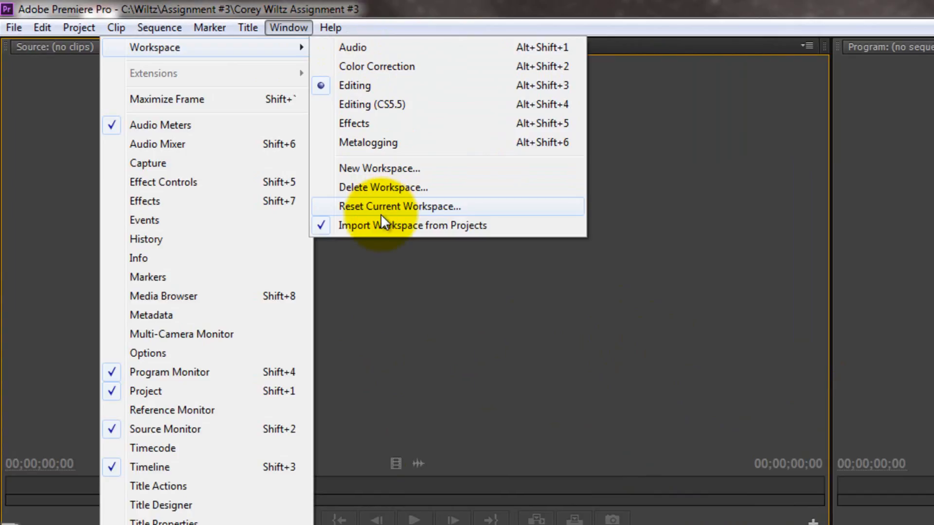
left_click(404, 207)
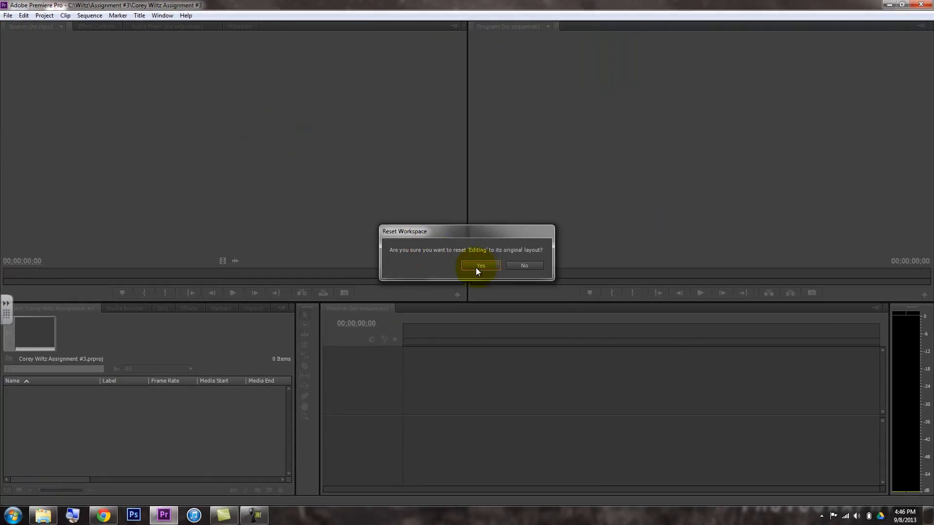
left_click(480, 269)
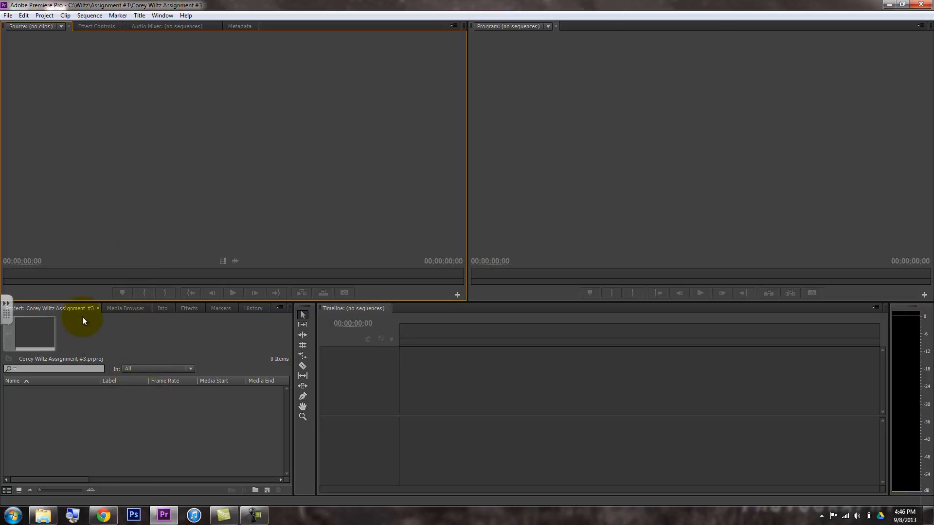
left_click_drag(69, 308, 255, 29)
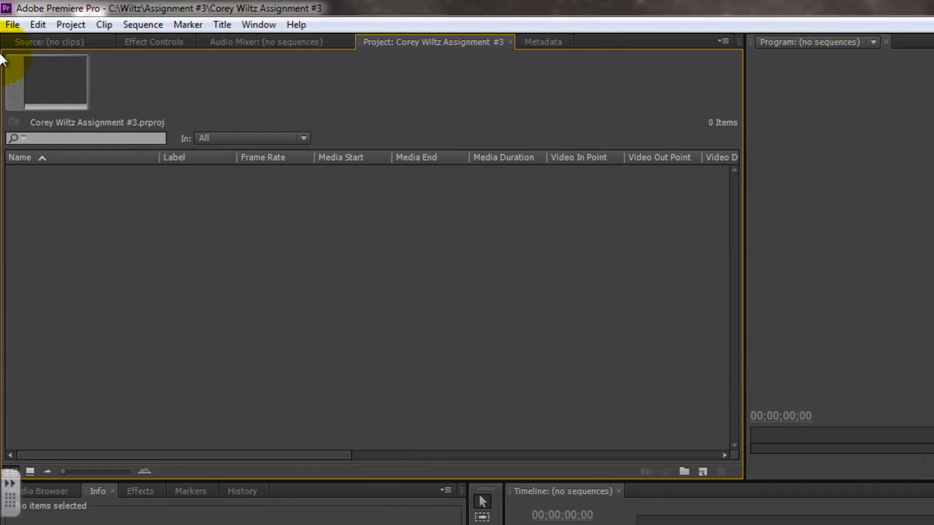
Import the Countdown video into the project from the Assignment #3 folder window and return Premiere Pro to full screen
left_click(12, 24)
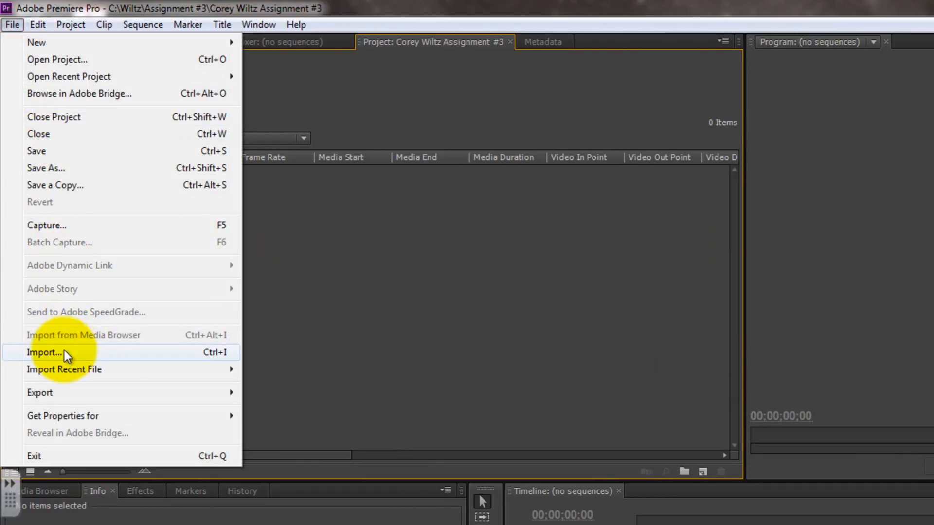
left_click(336, 262)
left_click_drag(409, 13, 880, 233)
left_click_drag(310, 215, 313, 226)
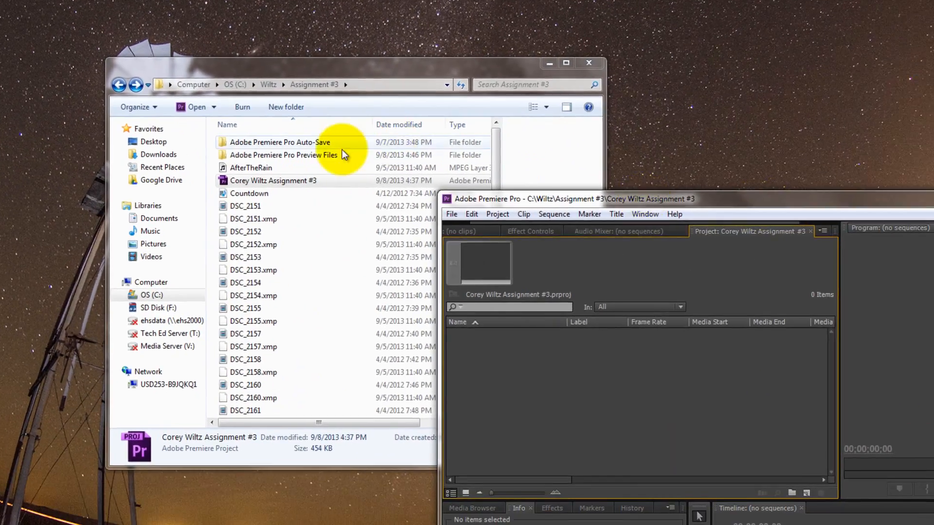
left_click_drag(232, 202, 482, 361)
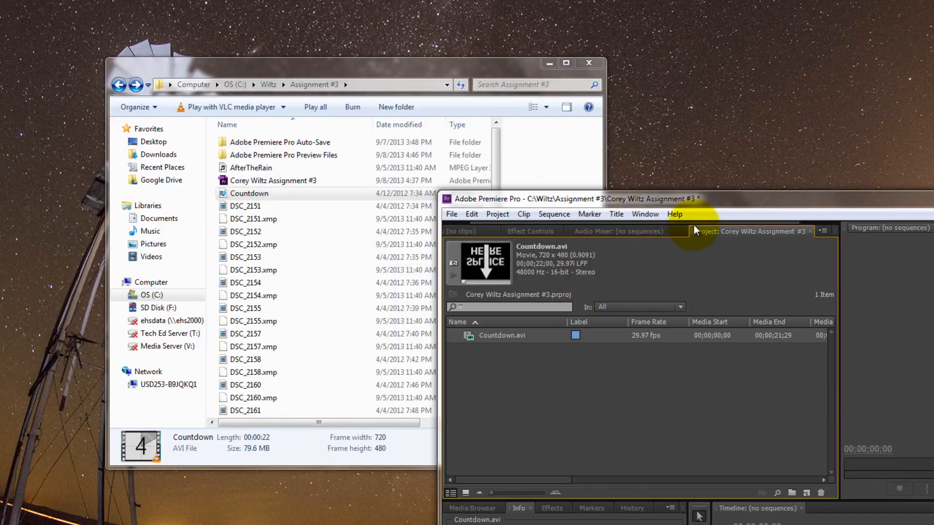
left_click_drag(726, 203, 131, 0)
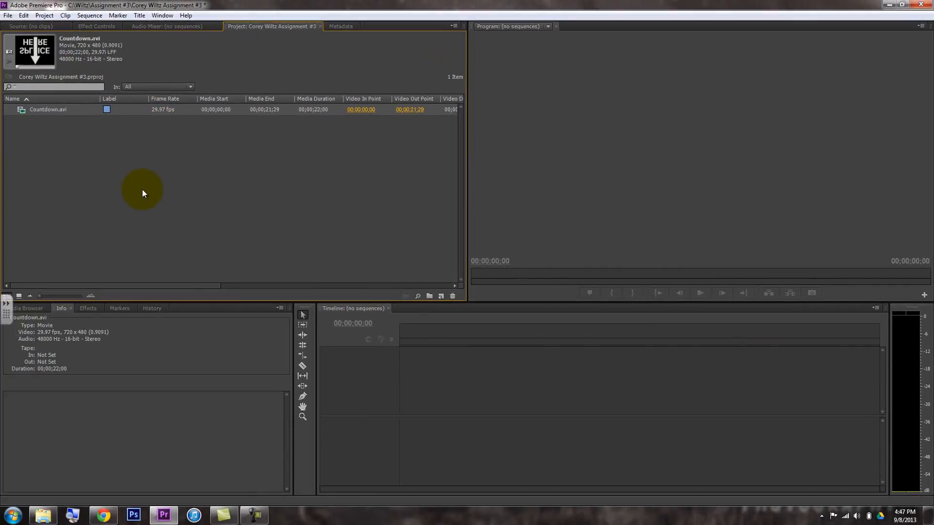
Import the DSC_2162 clip and the Greenhouse music file into the project, leaving no item selected
double_click(143, 191)
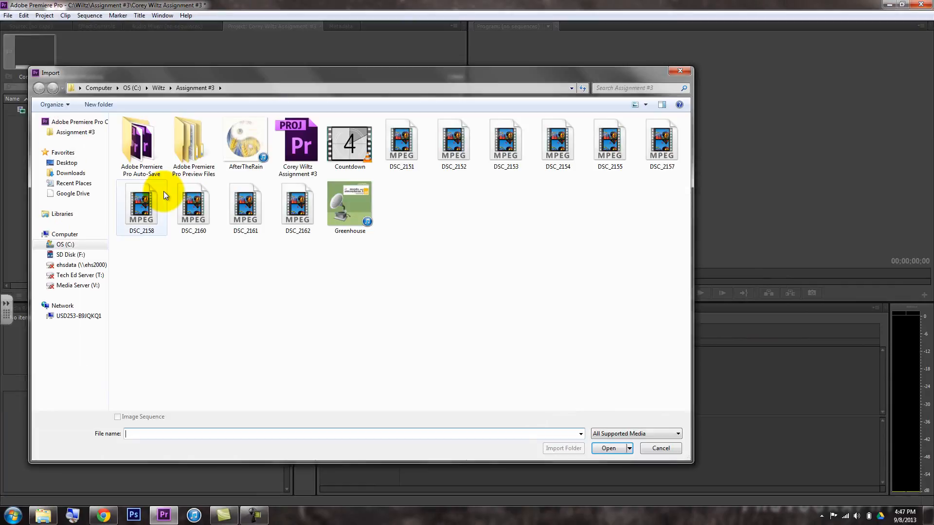
left_click(348, 203)
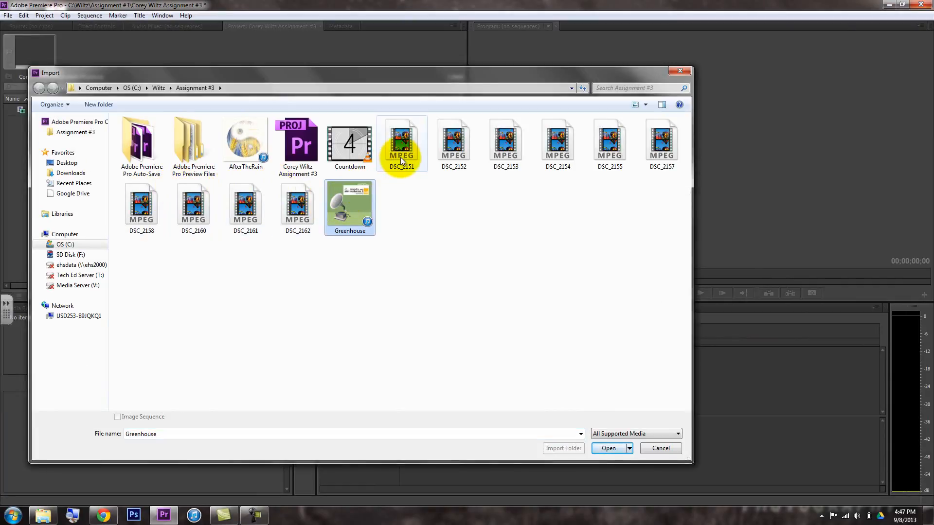
left_click(291, 218, "ctrl")
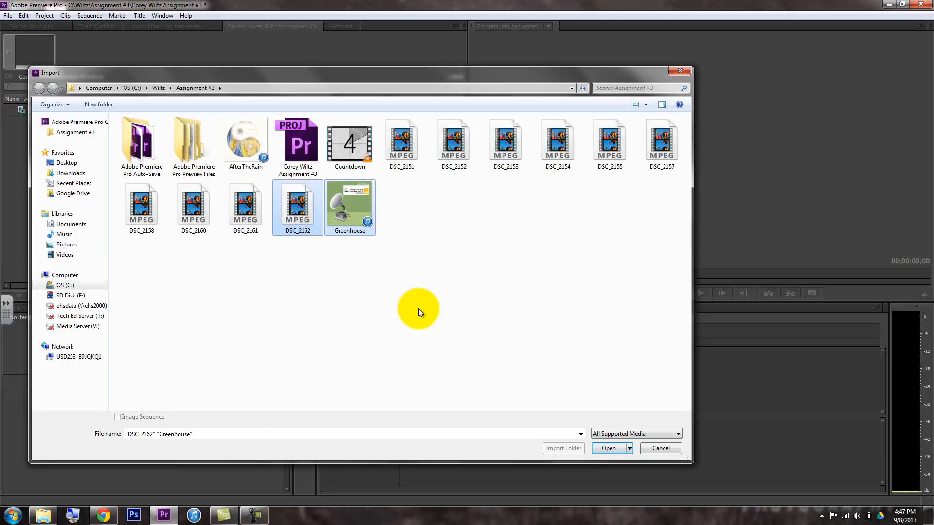
left_click(607, 449)
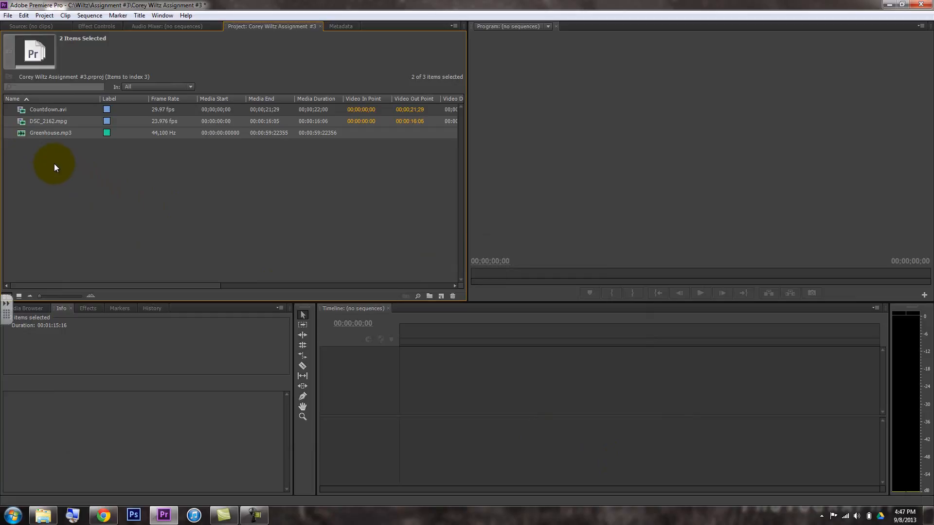
left_click(91, 168)
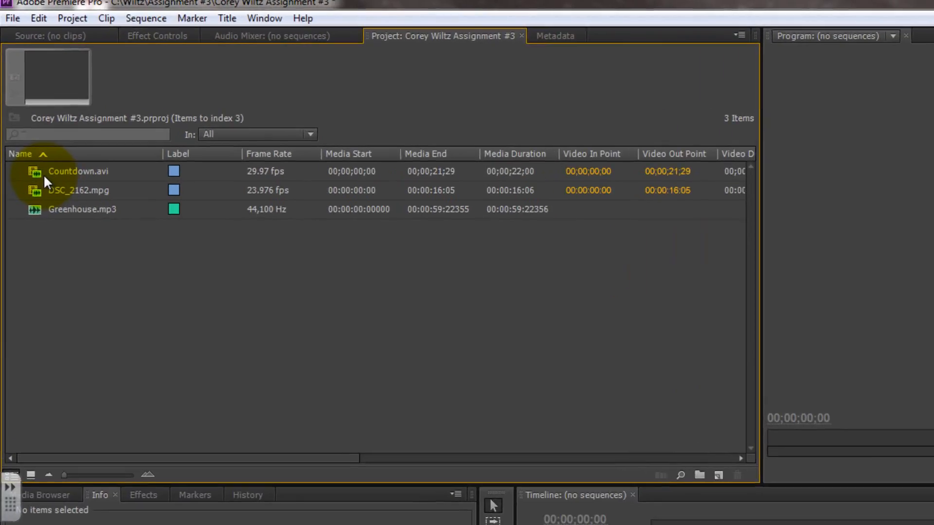
Open Countdown.avi in the Source monitor and play about its first ten seconds
mouse_move(37, 174)
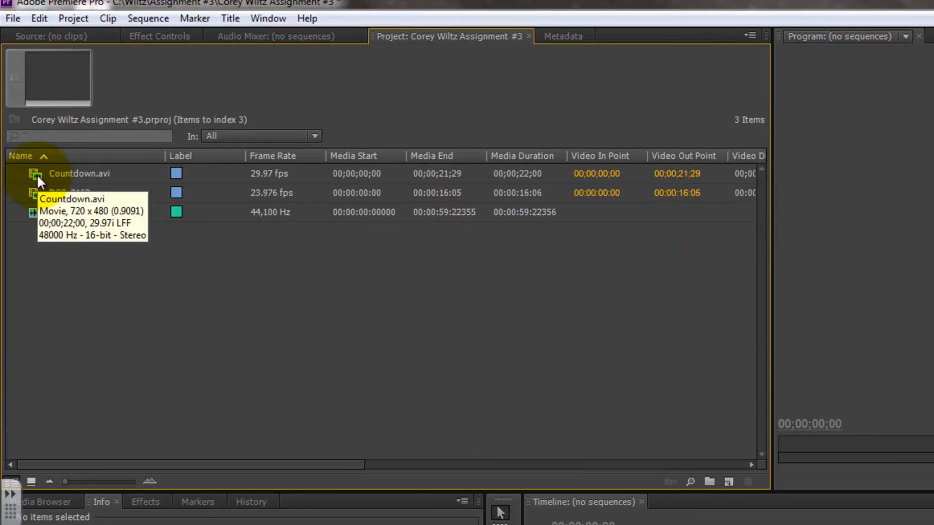
double_click(37, 175)
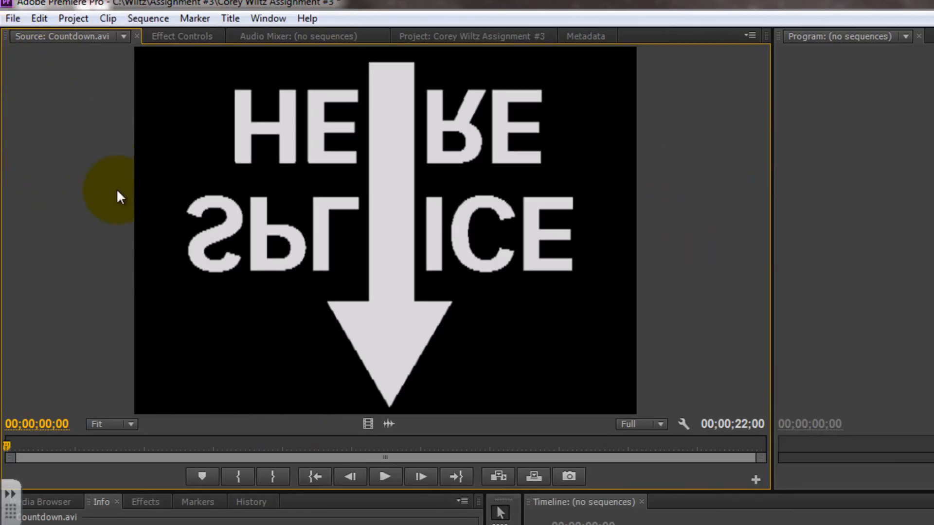
left_click(376, 477)
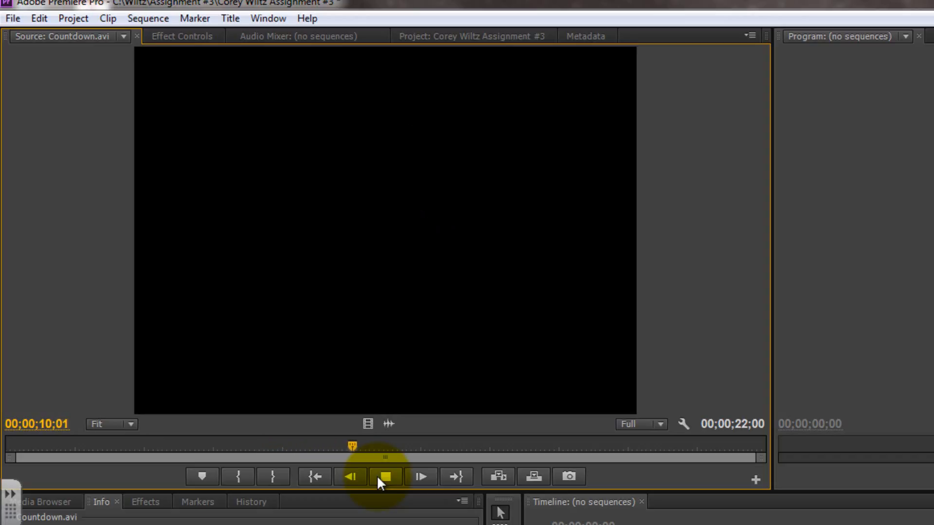
left_click(377, 475)
Scrub through the Countdown clip at 00;00;03;03 and 00;00;07;01, stopping the playhead at 00;00;05;01
left_click_drag(377, 444, 115, 459)
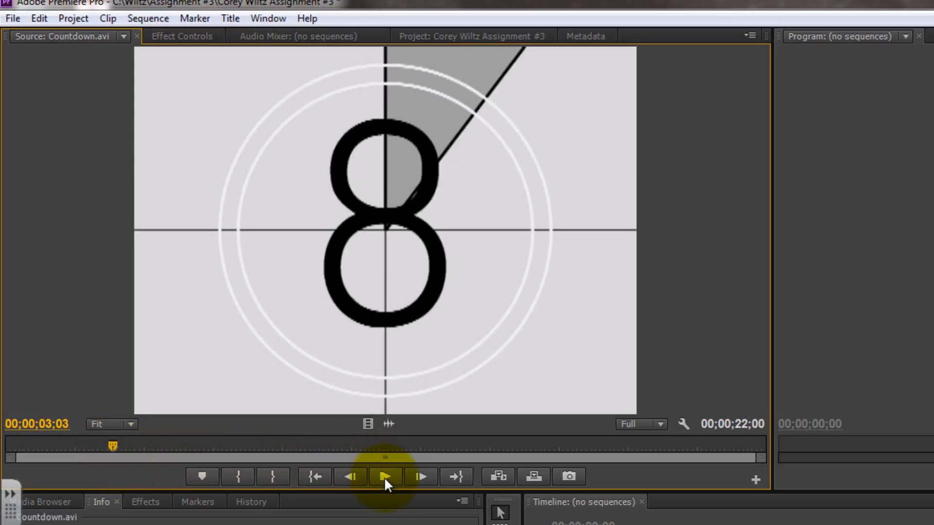
left_click_drag(116, 444, 247, 454)
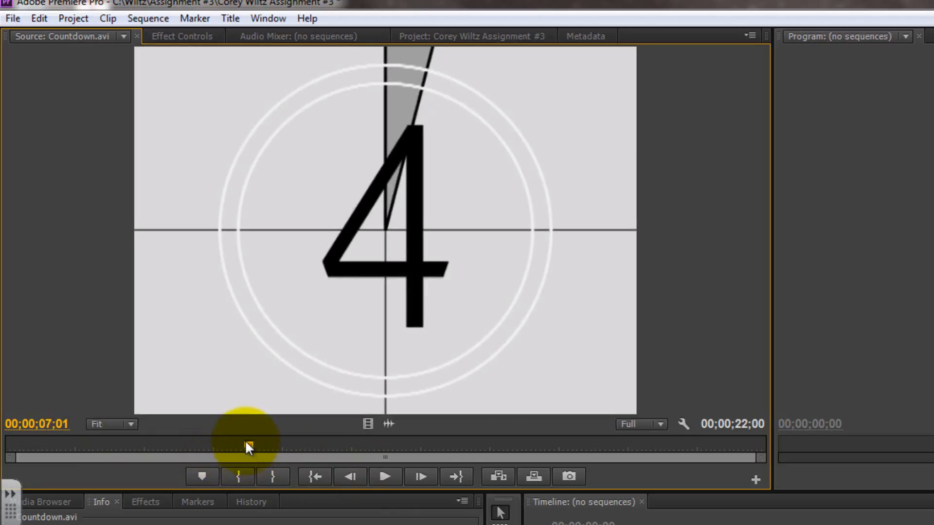
key("o")
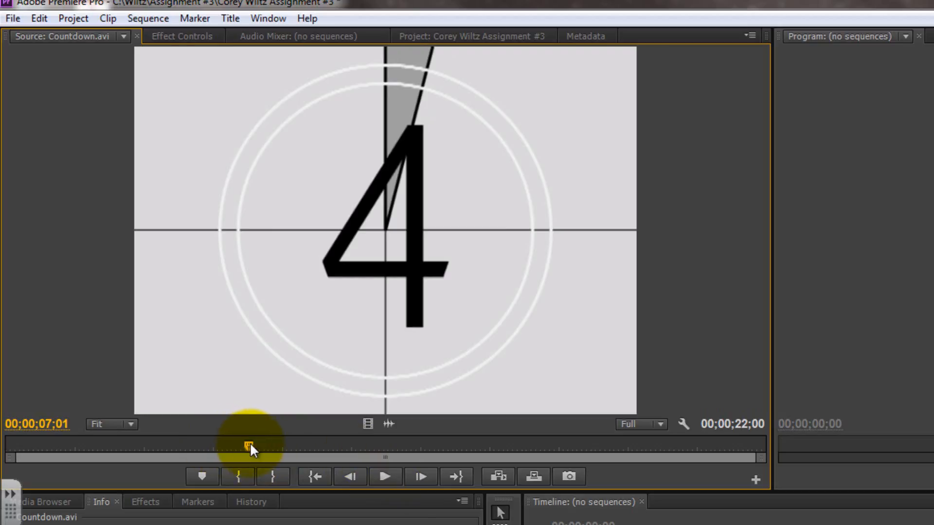
left_click_drag(248, 443, 180, 456)
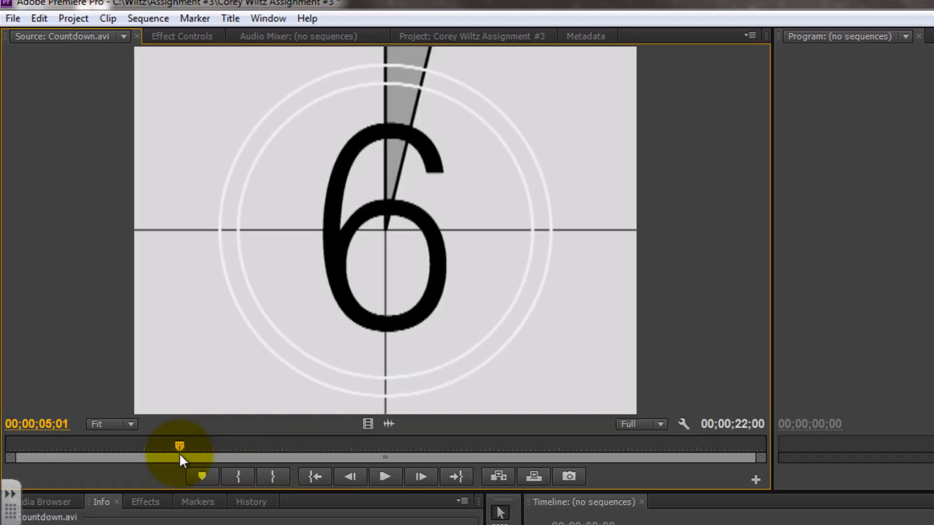
Step the Countdown source clip to 00;00;05;00, the first frame of the number 6, and mark the In point there
key("Left")
key("Left")
key("Right")
key("Left")
key("Right")
key("Left")
key("Right")
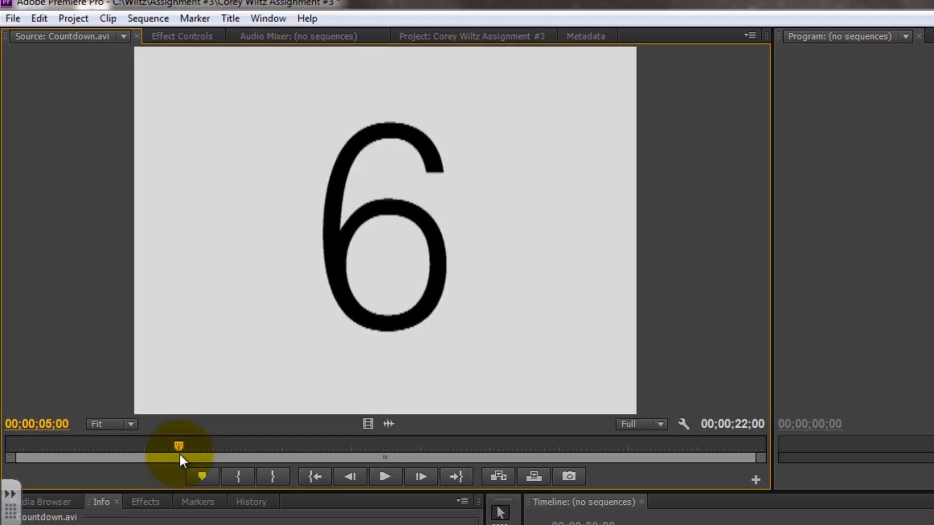
left_click(241, 472)
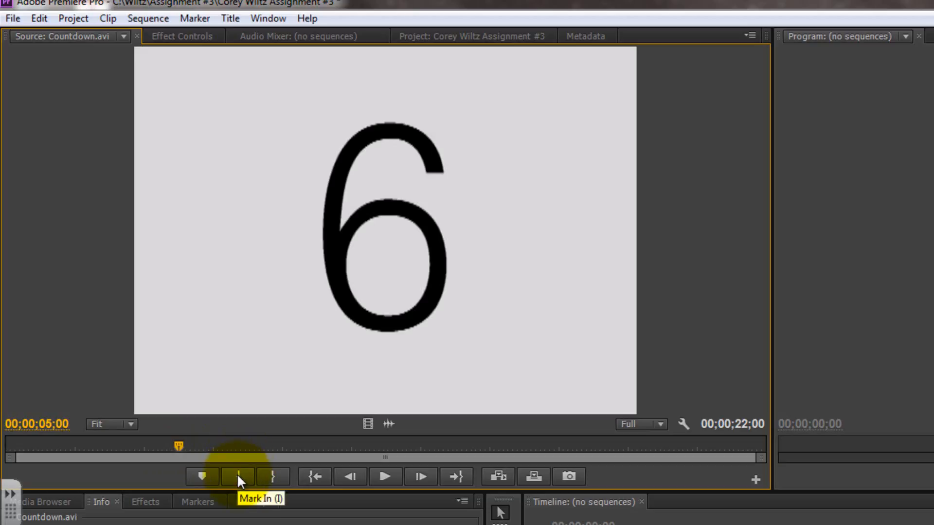
left_click(238, 477)
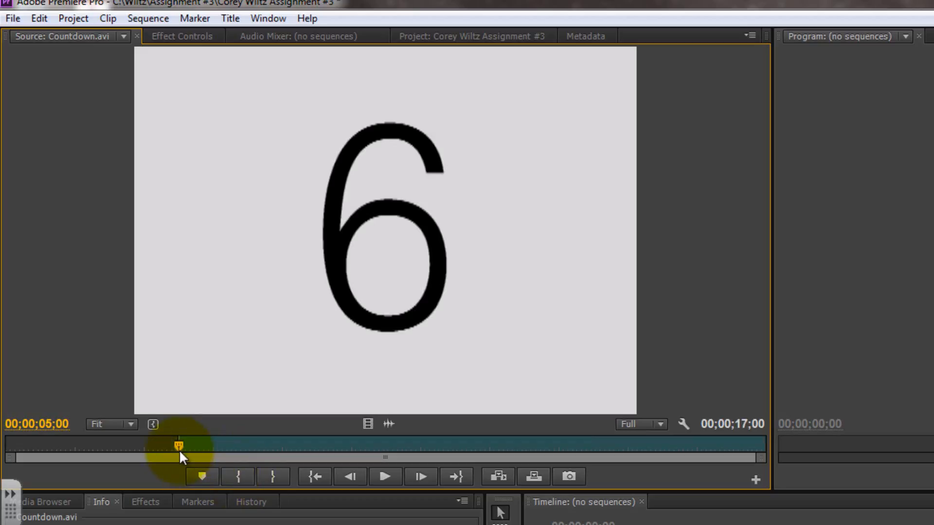
Mark the Countdown clip's Out point at 00;00;05;29 and move the source playhead back to 00;00;05;17
left_click_drag(179, 448, 213, 448)
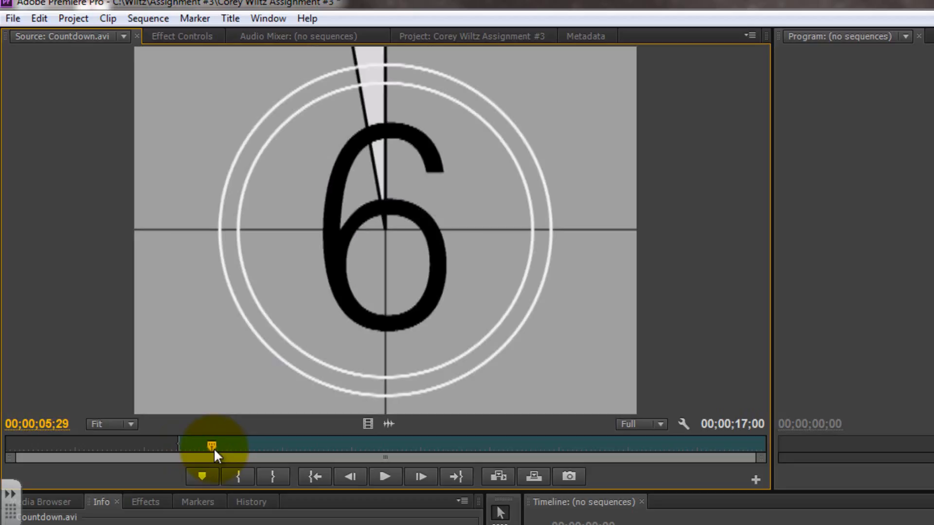
left_click(281, 480)
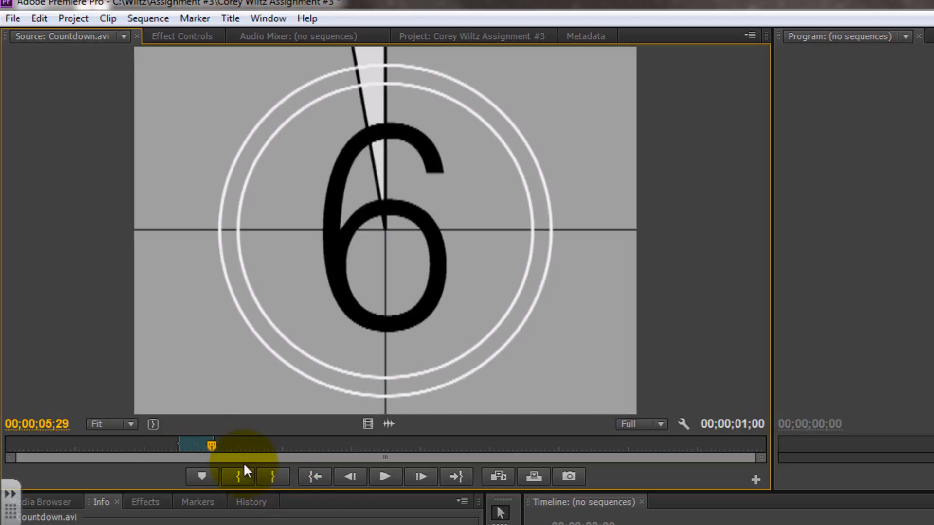
mouse_move(211, 445)
left_mouse_down()
mouse_move(182, 445)
mouse_move(211, 446)
mouse_move(184, 446)
mouse_move(197, 446)
left_mouse_up()
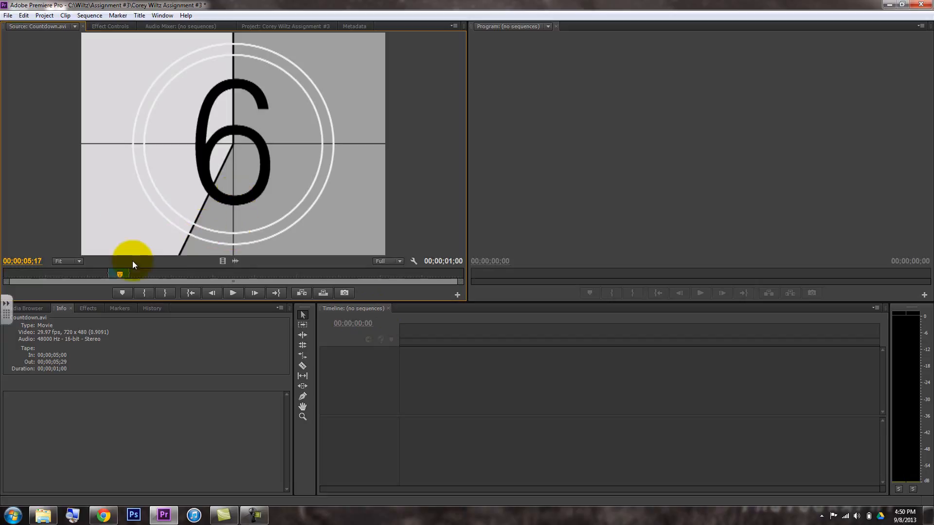
Close the Effects panel and dock the Project panel between Markers and History in the same panel group
left_click(39, 308)
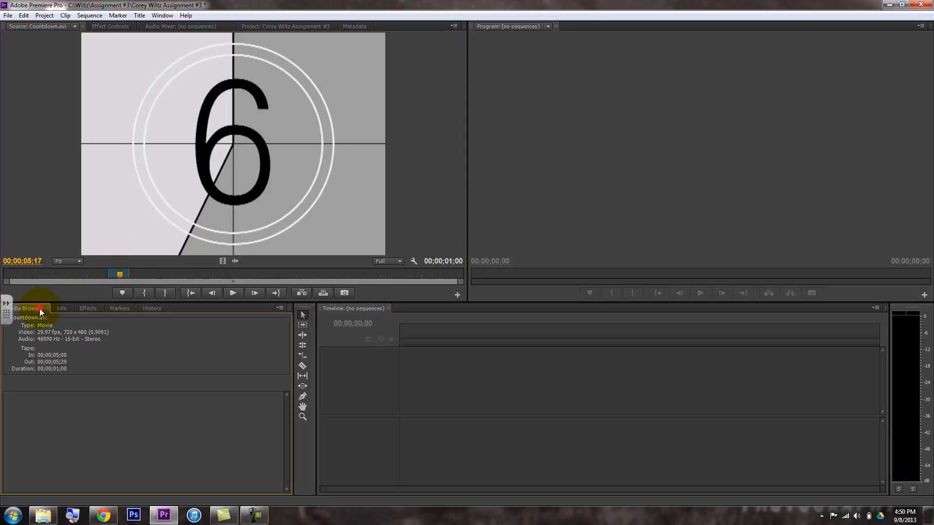
left_click(61, 308)
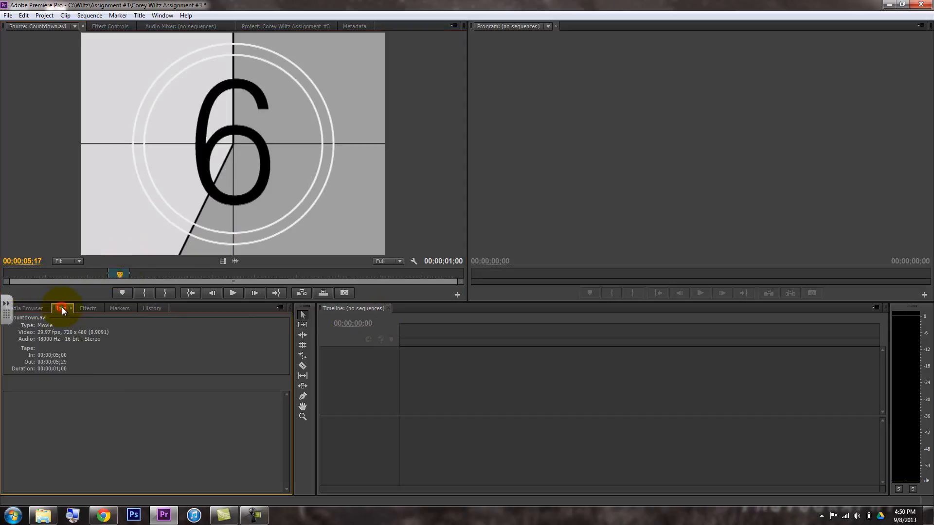
left_click(80, 308)
left_click(101, 308)
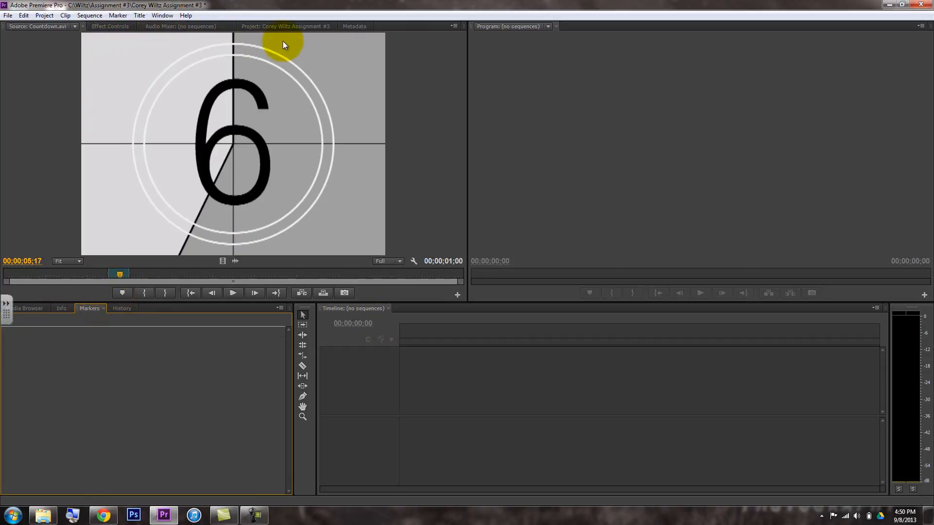
left_click(286, 27)
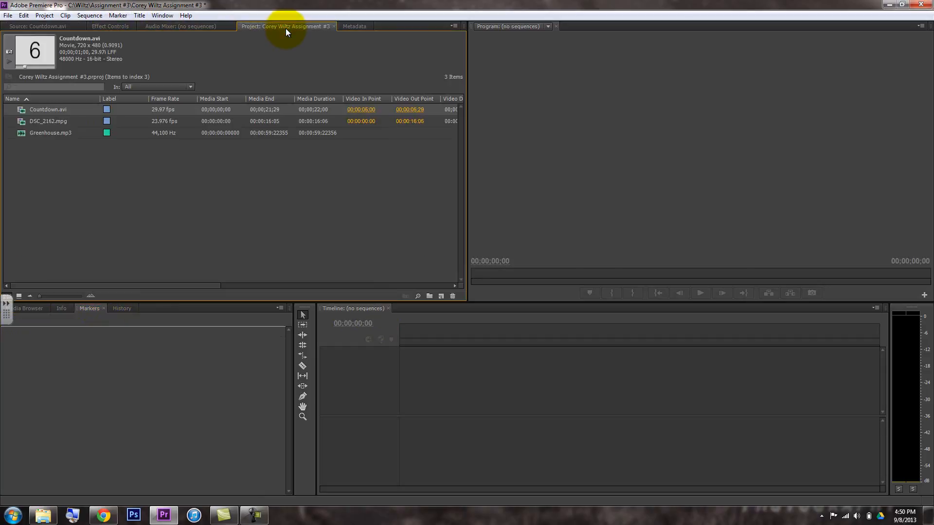
left_click_drag(272, 26, 164, 311)
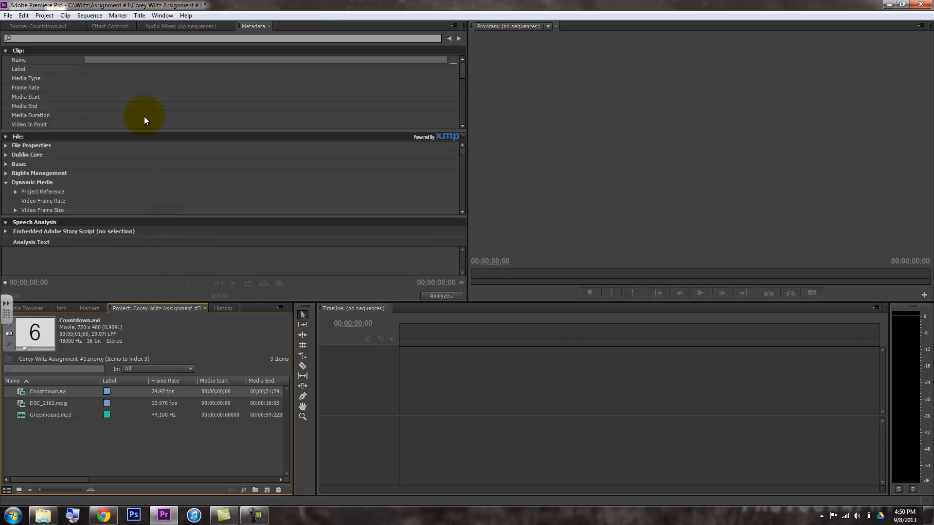
Create a new sequence from the marked section of Countdown.avi in the Source monitor
left_click(48, 27)
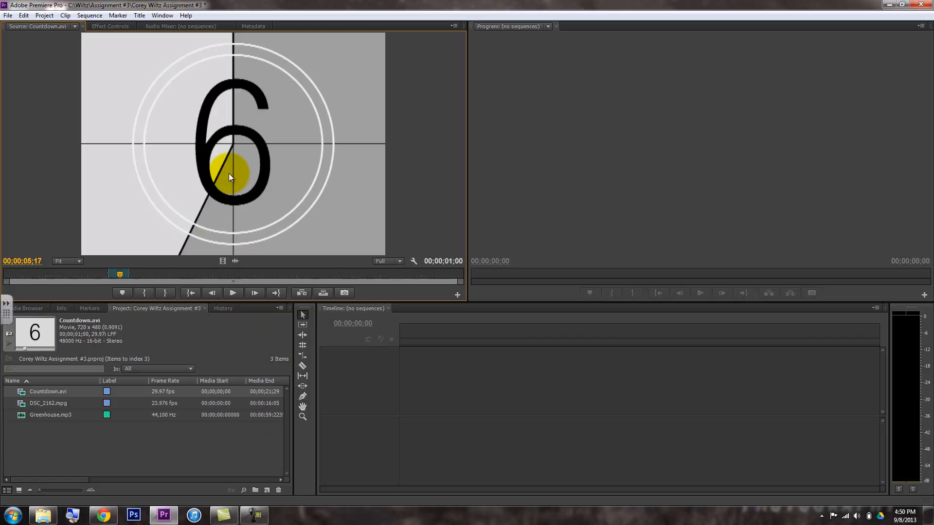
left_click_drag(230, 176, 261, 481)
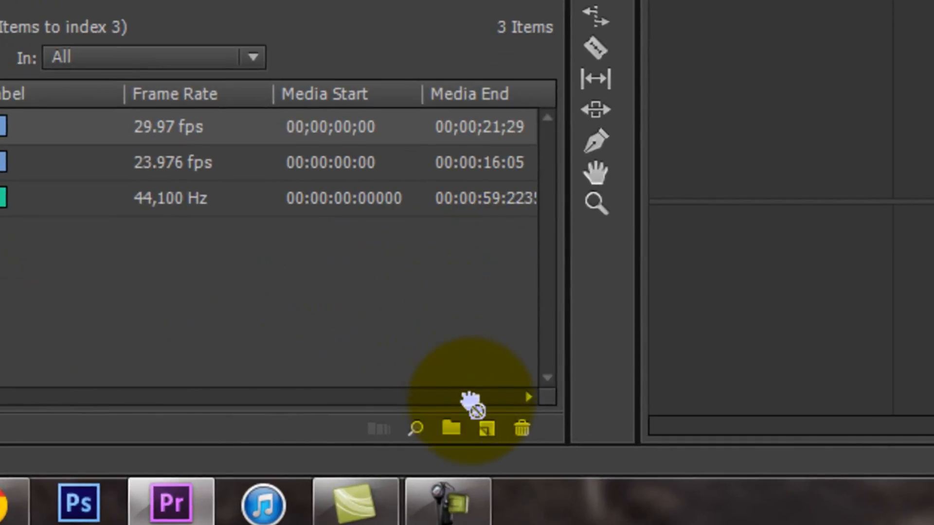
left_click_drag(469, 401, 476, 439)
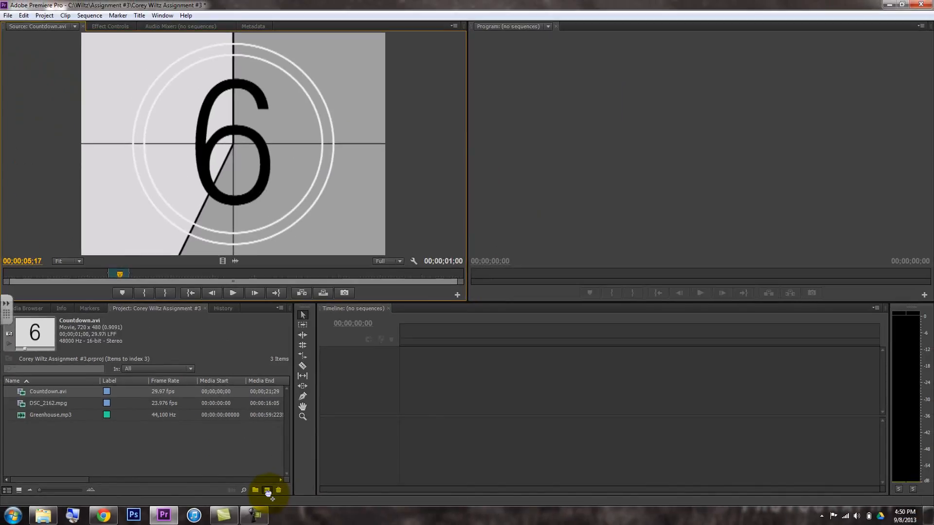
left_click_drag(267, 492, 268, 493)
left_click_drag(267, 493, 267, 492)
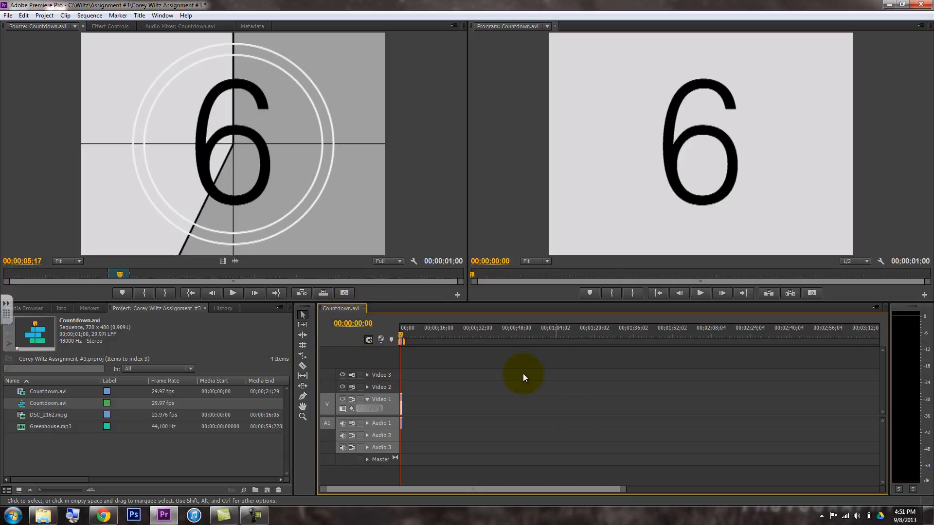
Scrub the new Countdown sequence in the timeline to 00;00;00;14 and on to 00;00;00;24
left_click_drag(621, 490, 489, 498)
left_click_drag(400, 338, 444, 340)
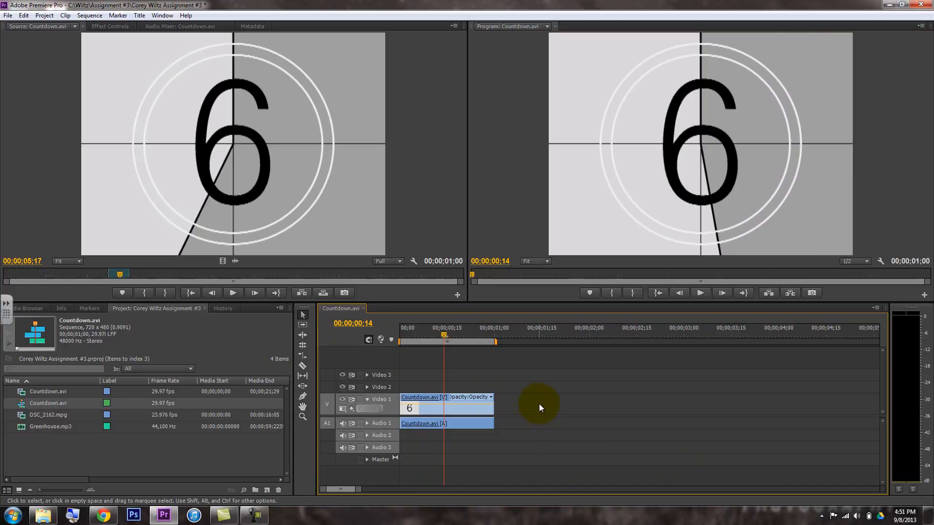
left_click_drag(450, 340, 476, 343)
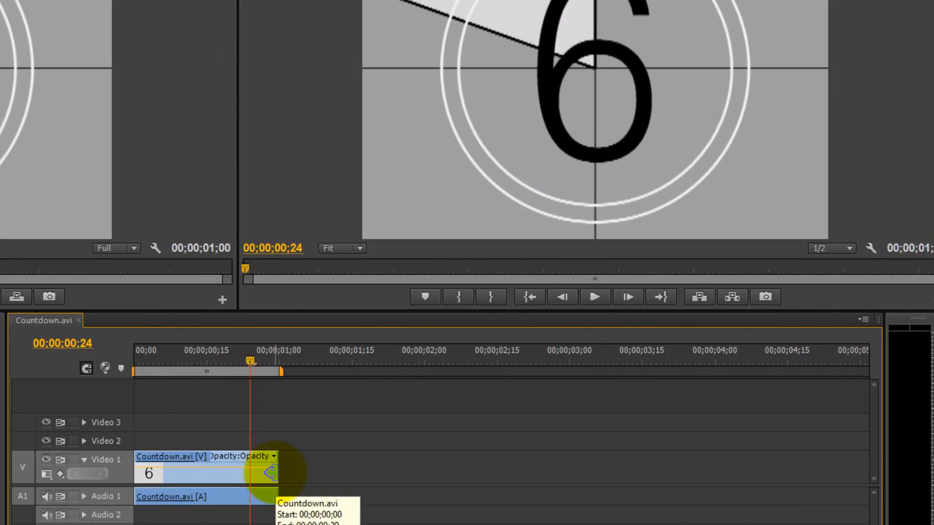
Select the number 6 clip on Video 1 and shift it about 16 frames forward along the timeline
mouse_move(270, 473)
left_mouse_down()
mouse_move(349, 475)
mouse_move(287, 465)
mouse_move(267, 475)
mouse_move(421, 475)
mouse_move(340, 470)
mouse_move(275, 479)
left_mouse_up()
left_click(211, 482)
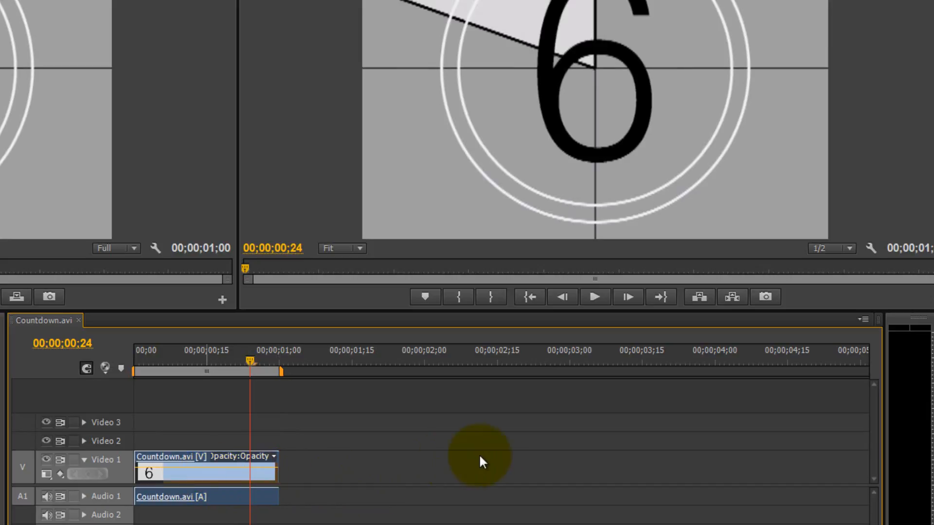
left_click_drag(174, 471, 258, 472)
left_click(197, 459)
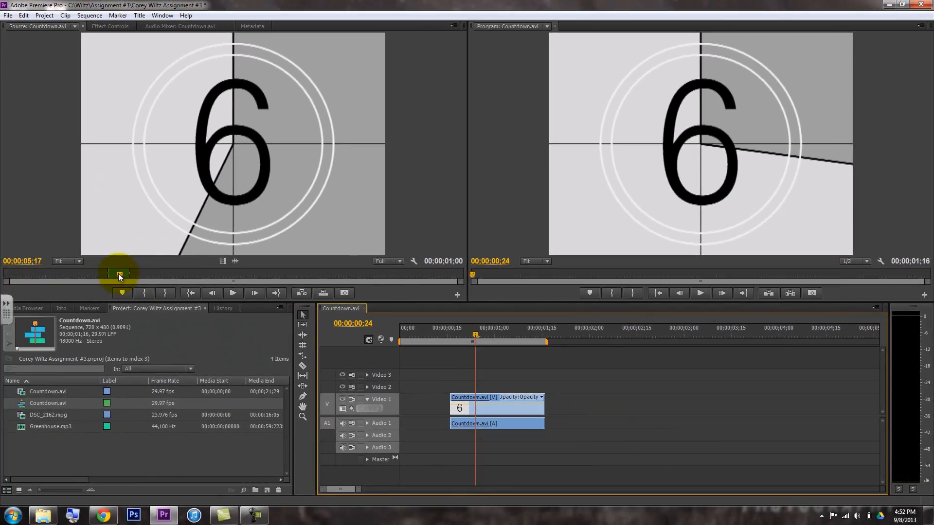
Mark the number 3 section of the Countdown source clip with In at 00;00;08;00 and Out at 00;00;08;29
left_click_drag(119, 273, 171, 273)
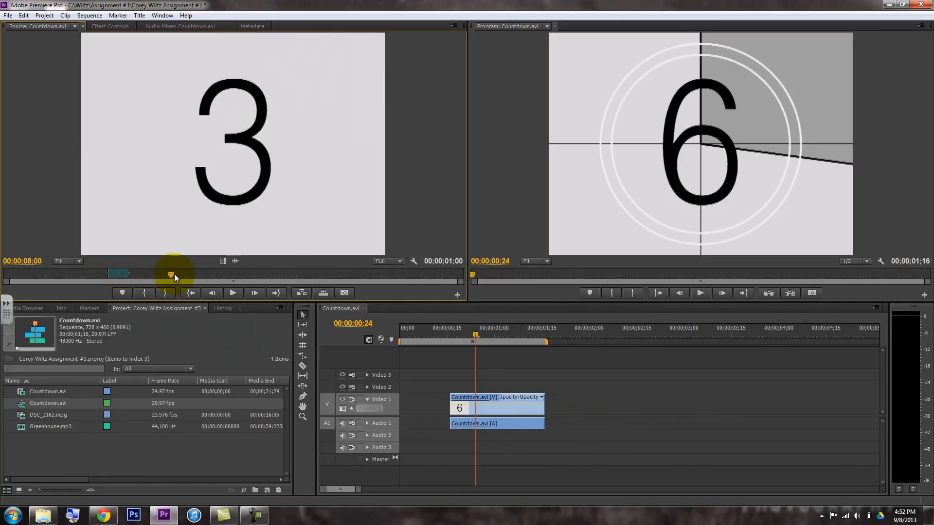
key("i")
key("space")
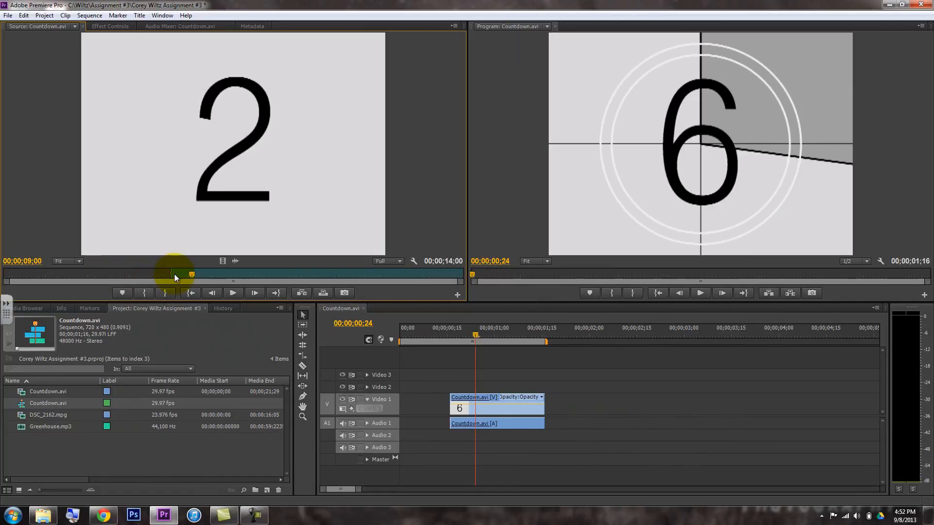
key("space")
key("Left")
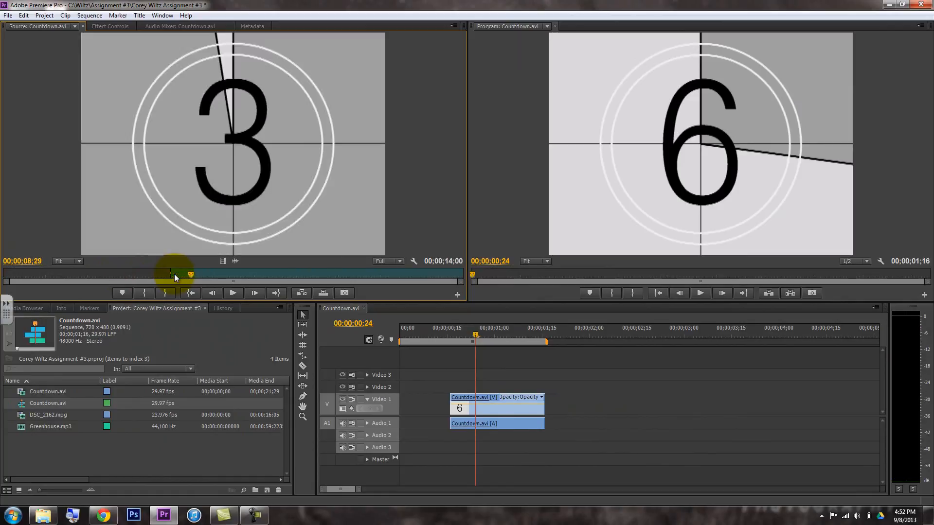
key("Right")
key("Left")
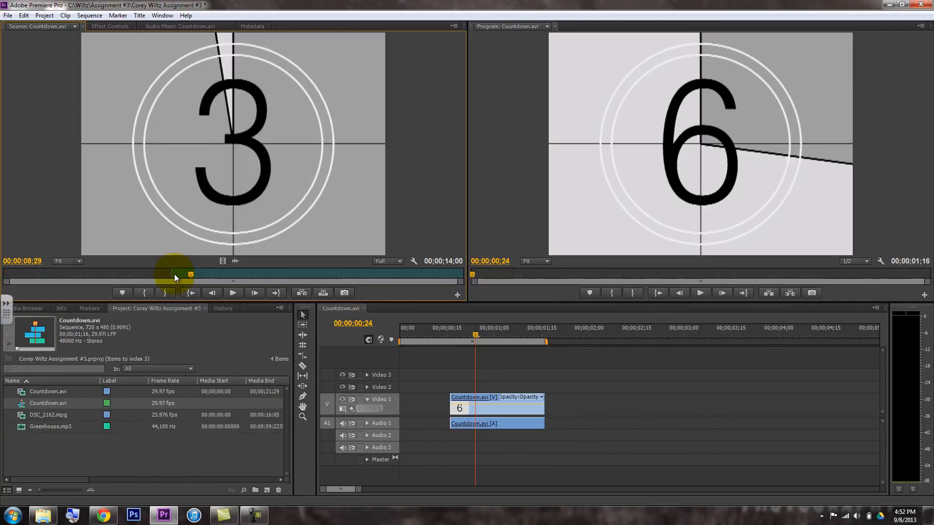
key("o")
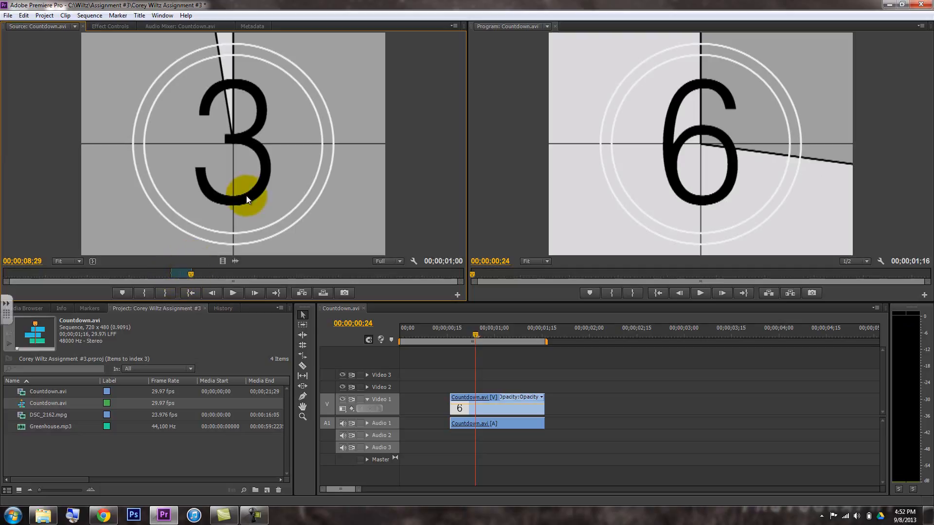
Place the marked number 3 section on Video 1 directly after the 6 clip and scrub the sequence to 00;00;01;15
left_click_drag(249, 194, 543, 415)
left_click_drag(512, 335, 541, 333)
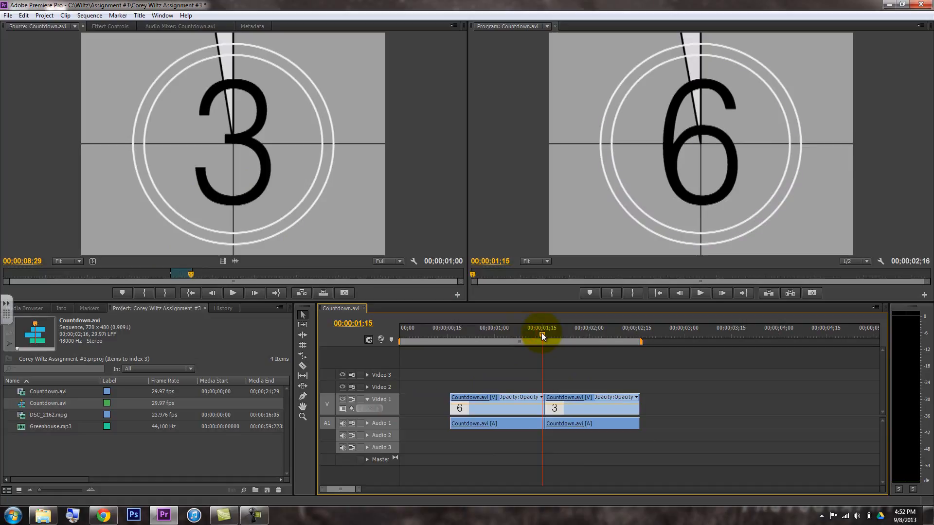
Rearrange the Video 1 clips so the 3 clip starts the sequence and the 6 clip follows it without a gap
left_click_drag(483, 407, 686, 404)
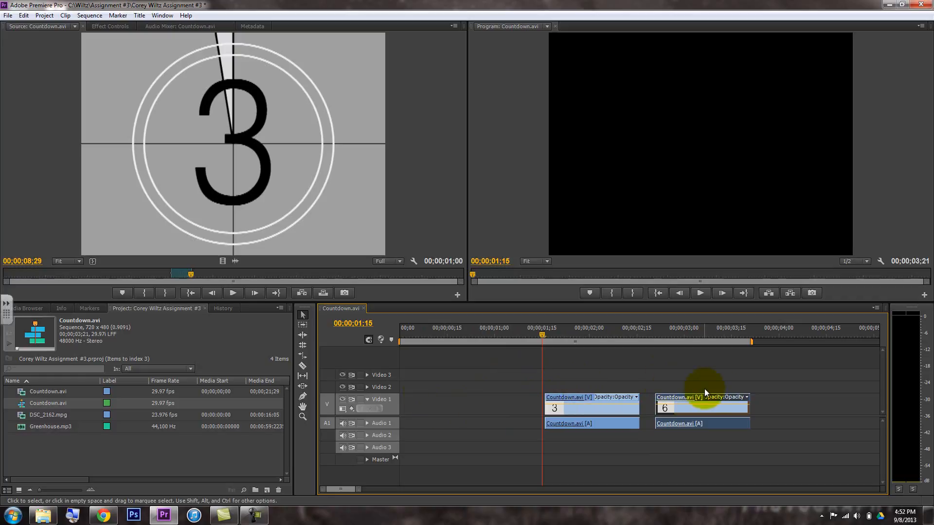
left_click_drag(573, 407, 768, 402)
left_click_drag(719, 329, 771, 330)
left_click_drag(771, 409, 583, 401)
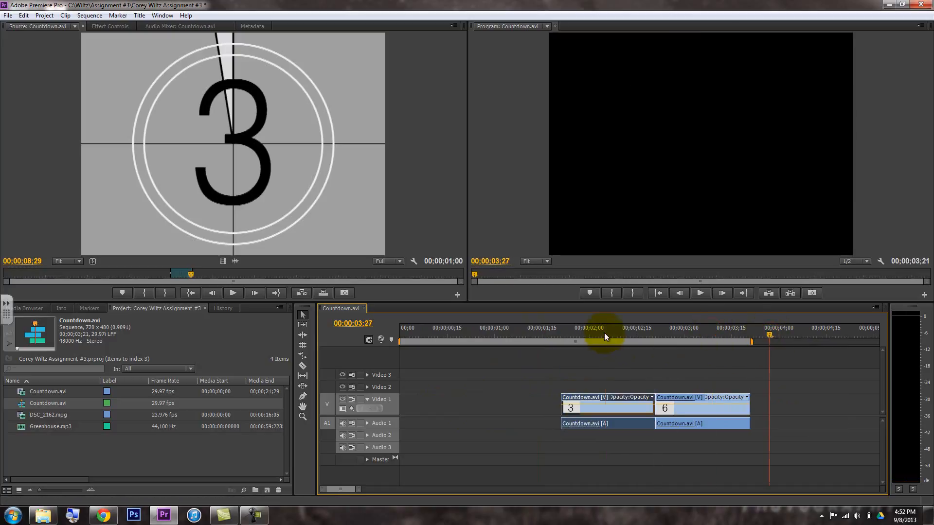
left_click(605, 336)
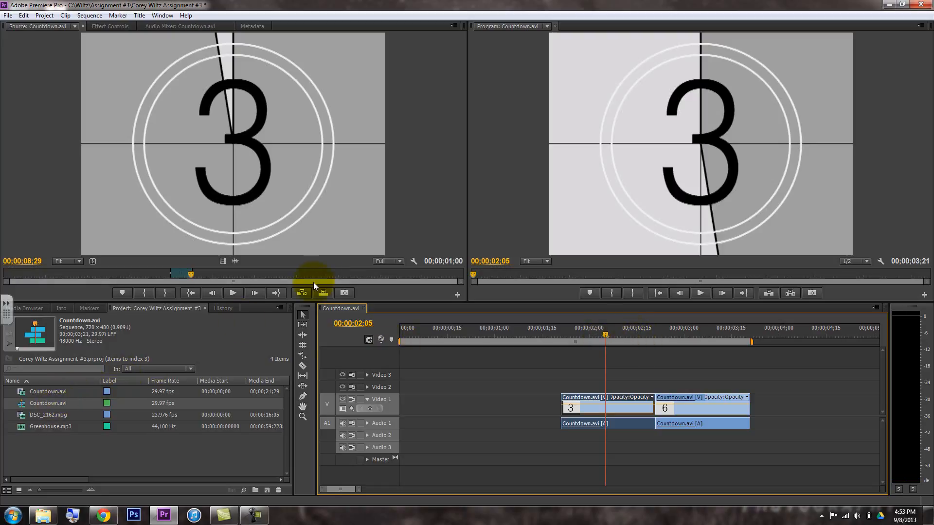
left_click_drag(578, 408, 404, 410)
left_click_drag(683, 416, 528, 413)
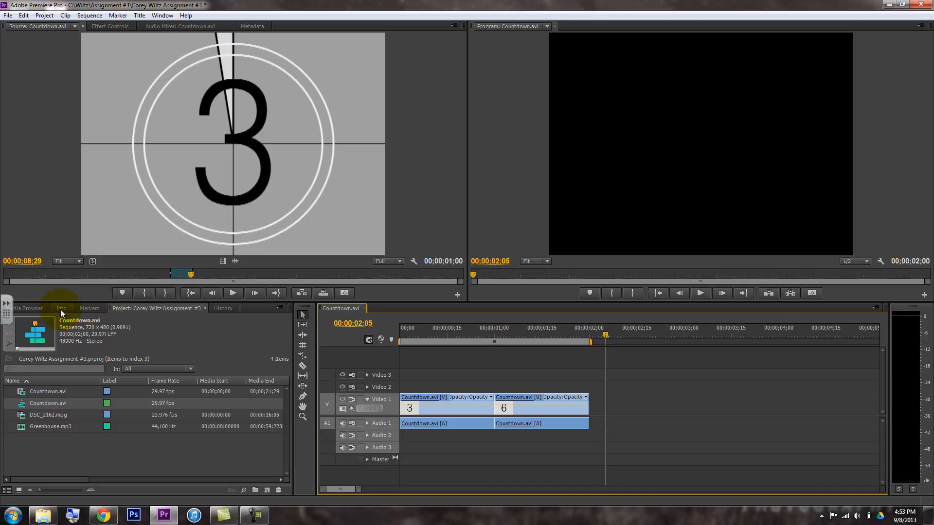
Widen the panel group containing the Project panel so that all its tabs fit
left_click_drag(295, 349, 330, 355)
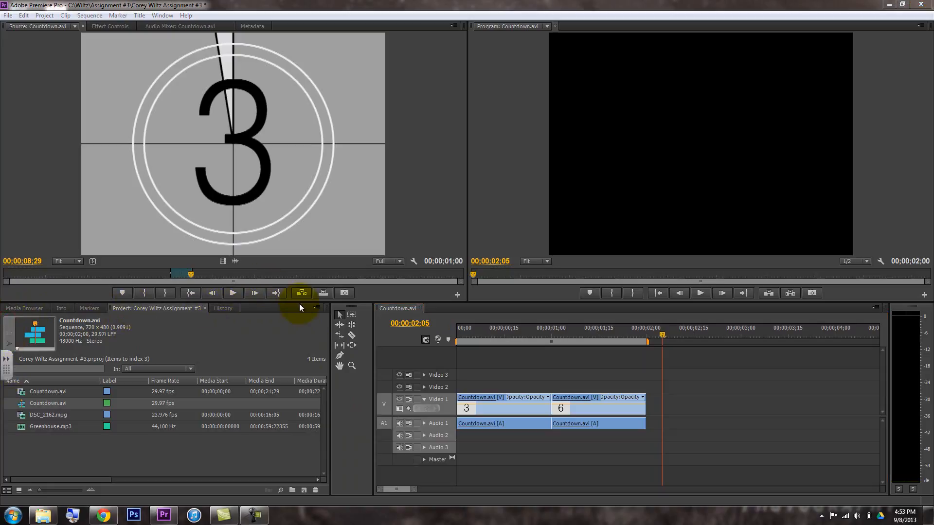
left_click(316, 307)
left_click(317, 307)
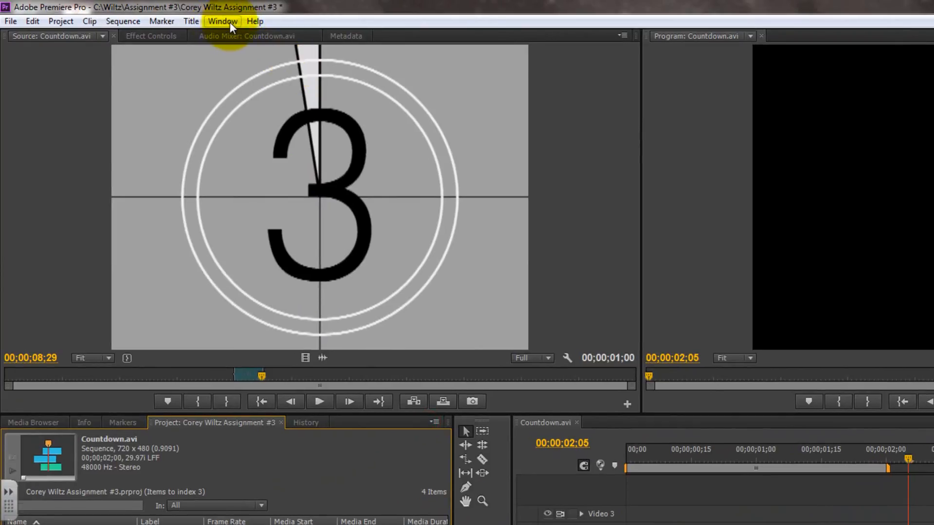
Reopen the Effects panel alongside the Project panel and move the floating toolbar down, clear of the effects folders
left_click(221, 22)
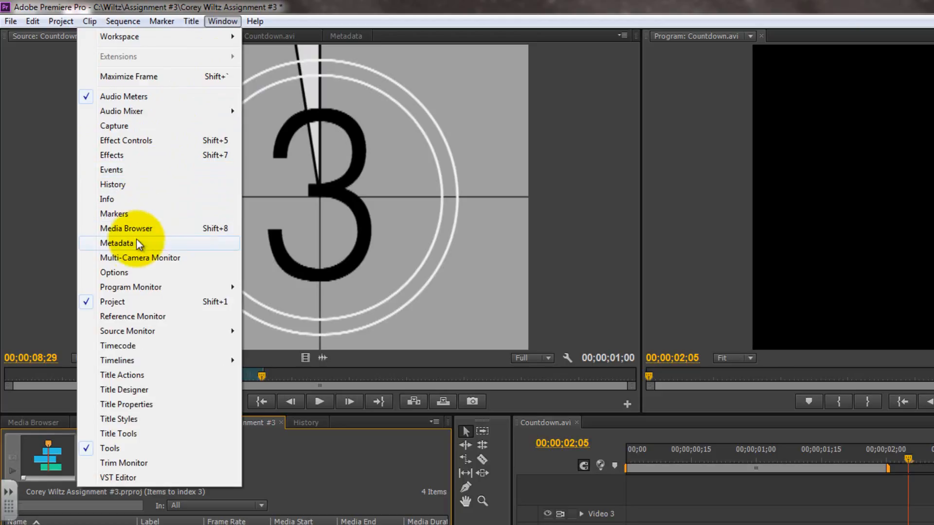
left_click(128, 156)
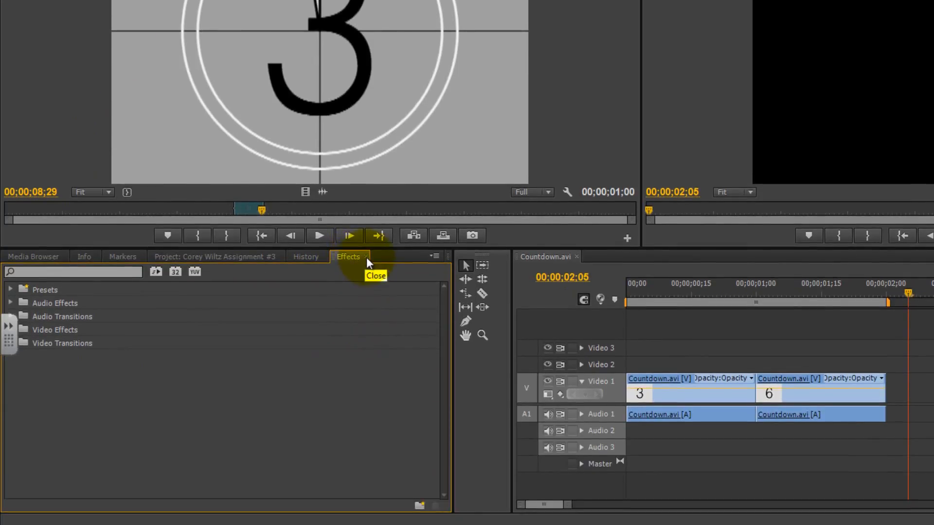
key("alt+w")
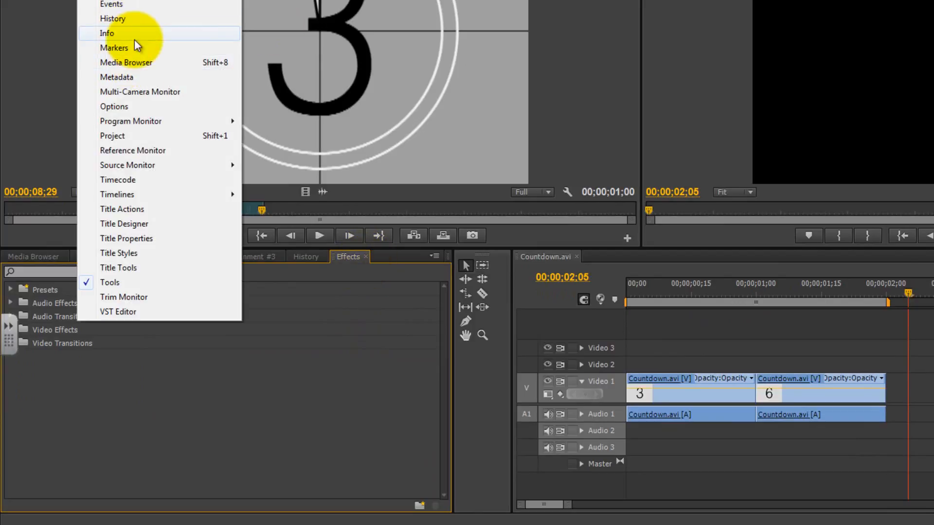
left_click(410, 374)
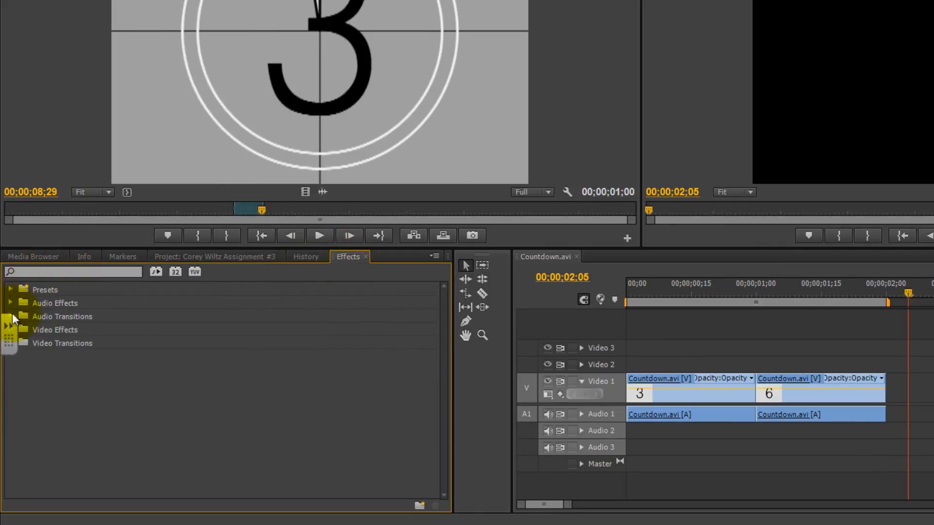
left_click_drag(6, 345, 7, 411)
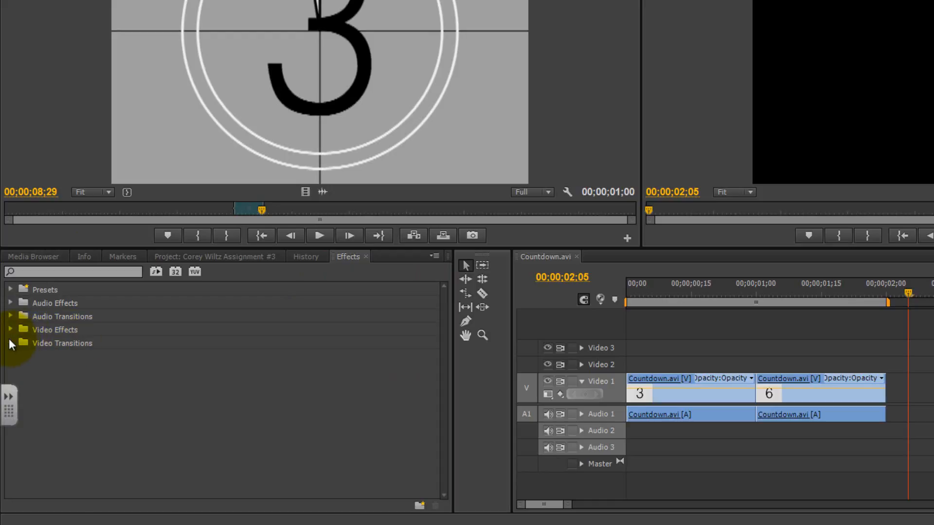
Apply the Cross Dissolve video transition to the start of the 3 clip on Video 1 and scrub to 00;00;00;07 within it
left_click(10, 344)
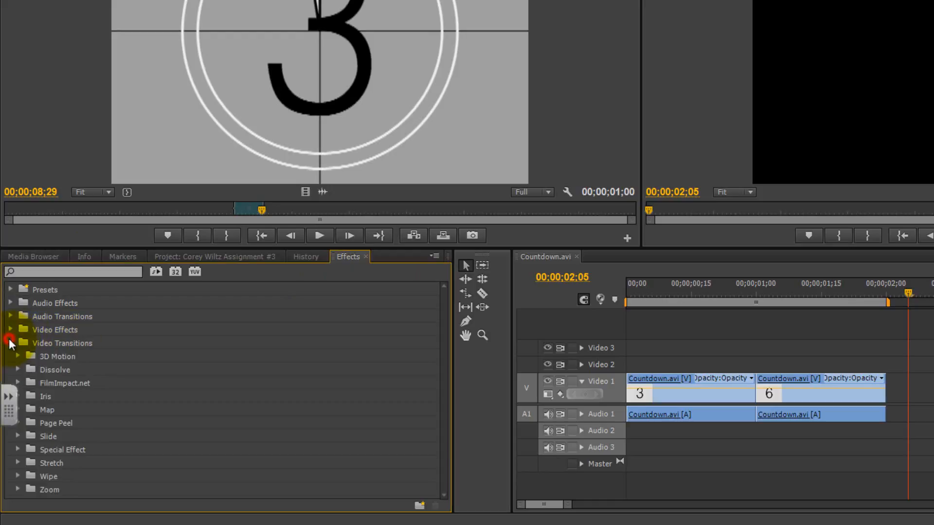
left_click(18, 370)
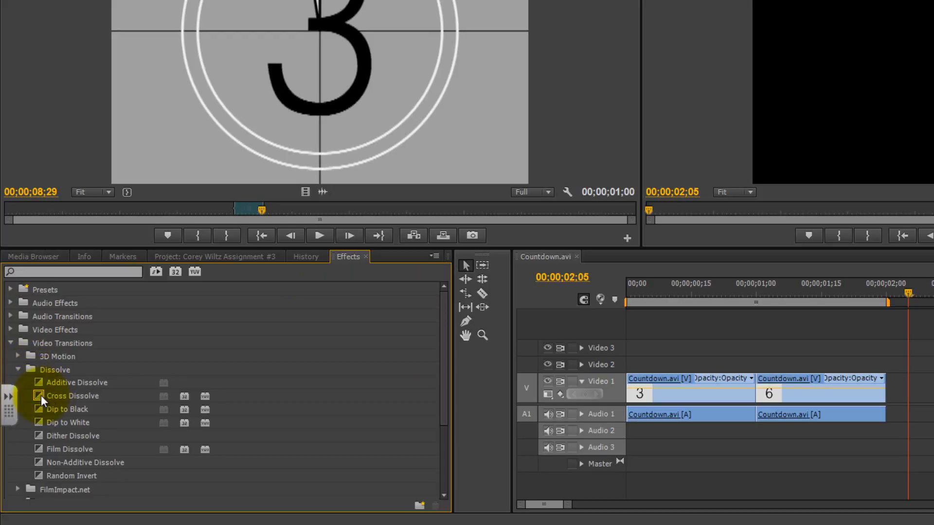
left_click_drag(40, 396, 636, 371)
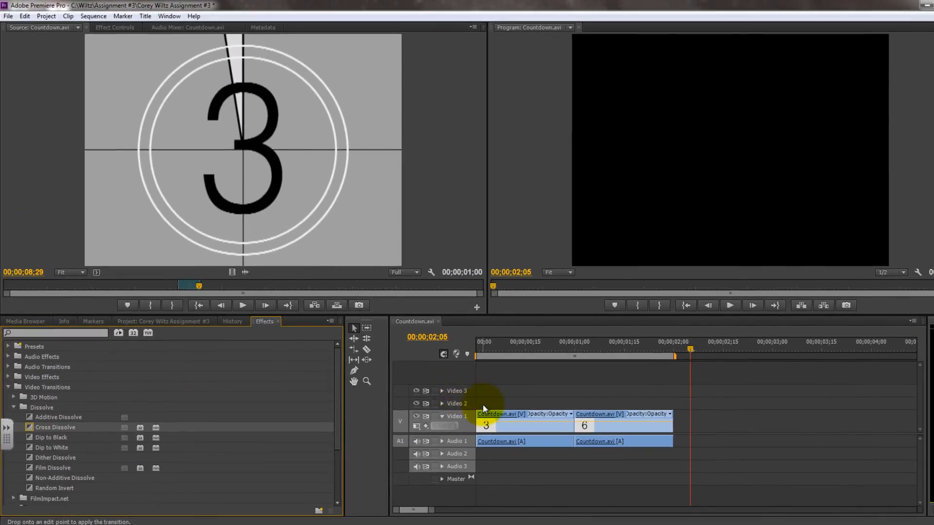
left_click_drag(483, 408, 481, 415)
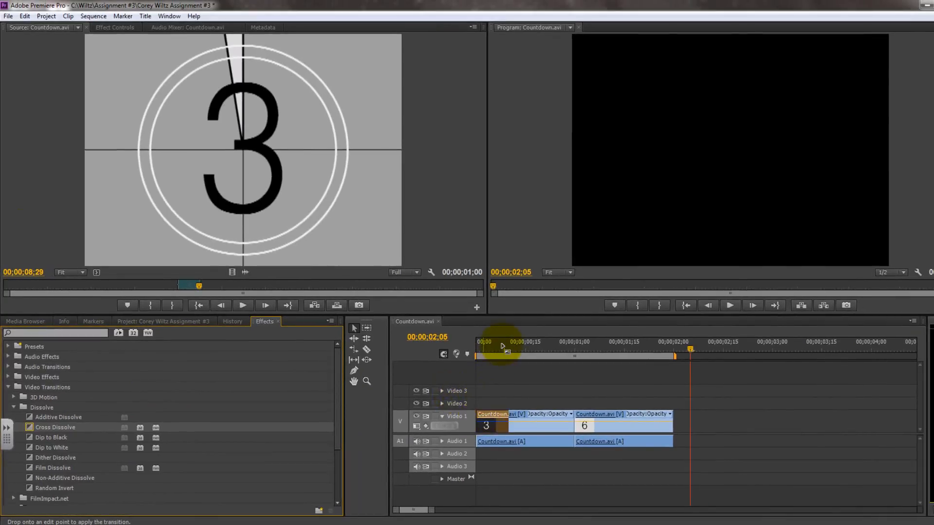
mouse_move(496, 345)
left_mouse_down()
mouse_move(474, 347)
mouse_move(514, 349)
mouse_move(467, 348)
mouse_move(522, 351)
mouse_move(500, 349)
left_mouse_up()
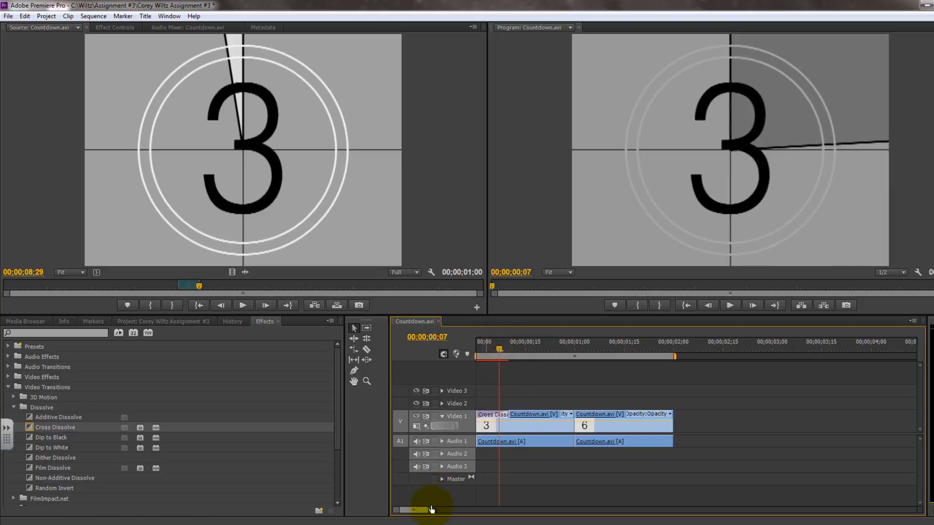
Try extending the opening Cross Dissolve on the 3 clip to about 24 frames and scrub the sequence to 00;00;00;23
mouse_move(431, 509)
left_mouse_down()
mouse_move(442, 511)
mouse_move(432, 509)
left_mouse_up()
left_click_drag(279, 524, 291, 524)
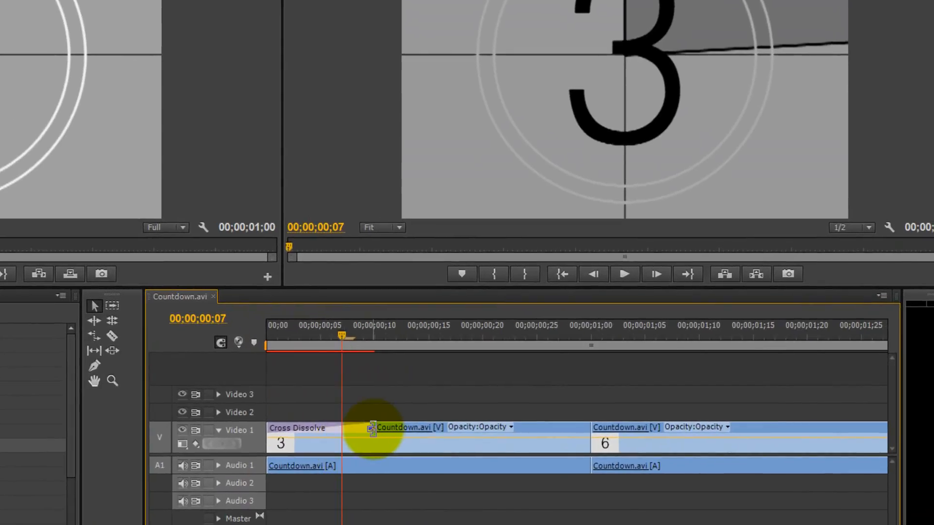
left_click_drag(372, 429, 524, 433)
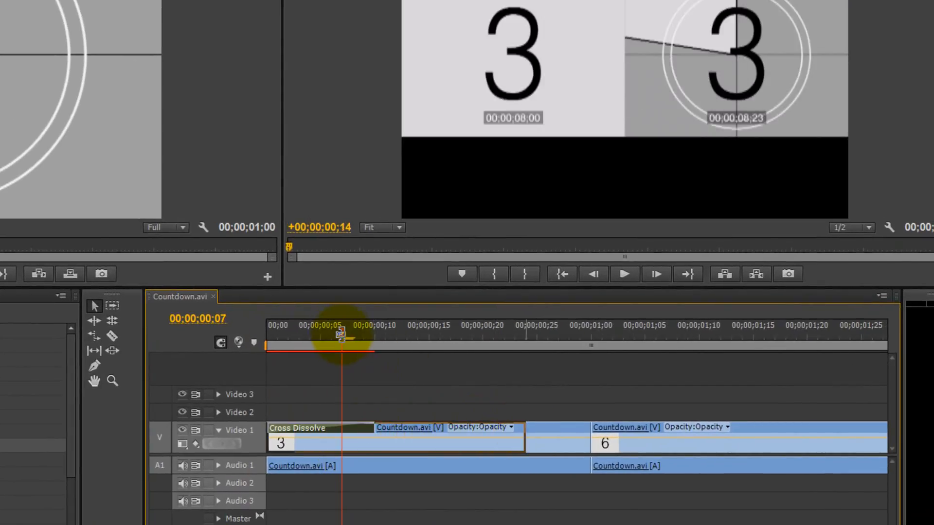
left_click_drag(343, 336, 513, 350)
Try shortening the opening Cross Dissolve to about 2 frames, return it to 10 frames, and scrub through it to 00;00;00;03
left_click_drag(526, 428, 282, 429)
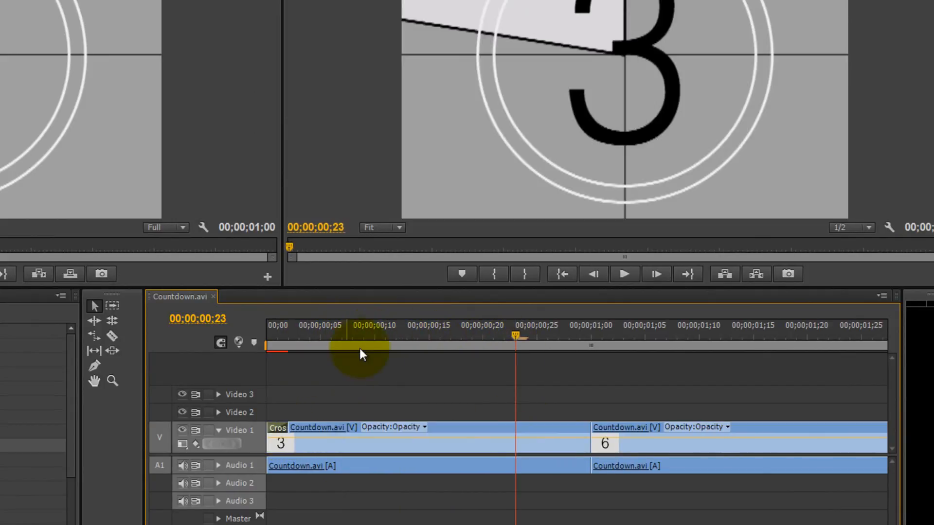
left_click(265, 341)
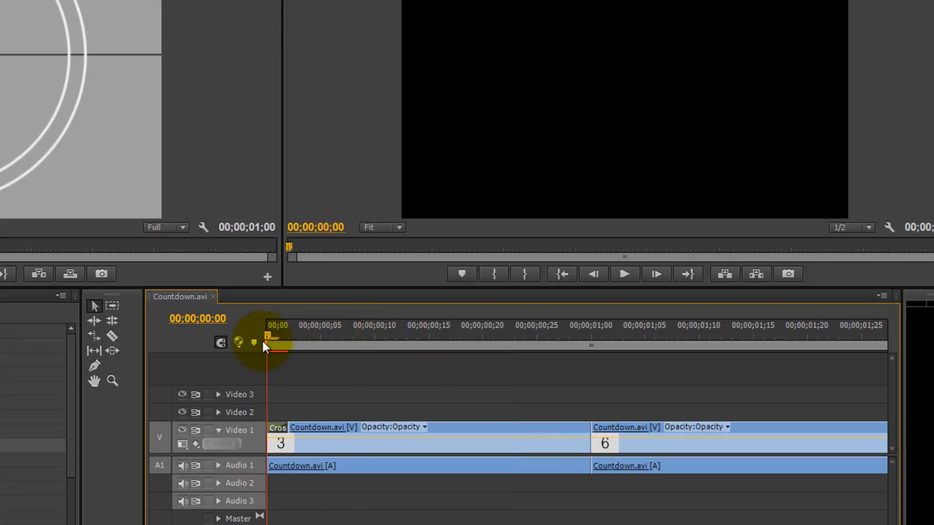
left_click_drag(263, 342, 300, 340)
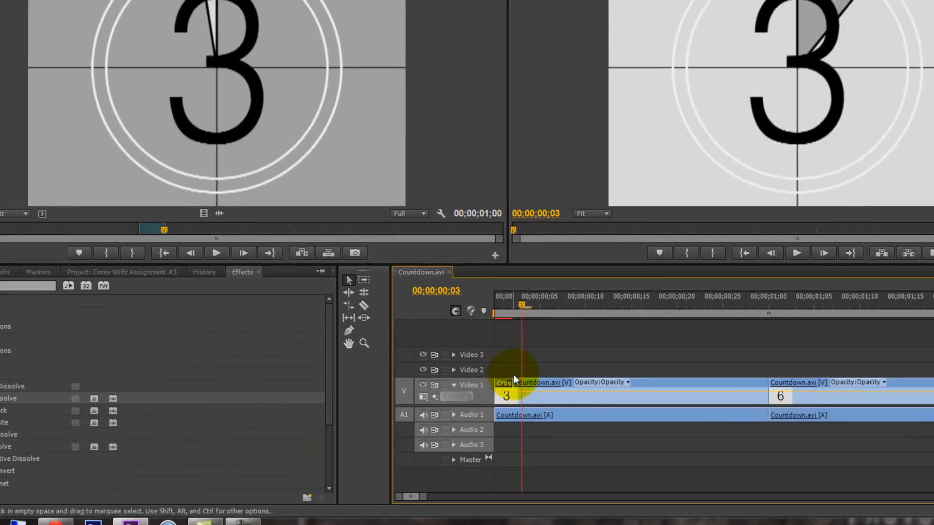
left_click_drag(514, 378, 583, 399)
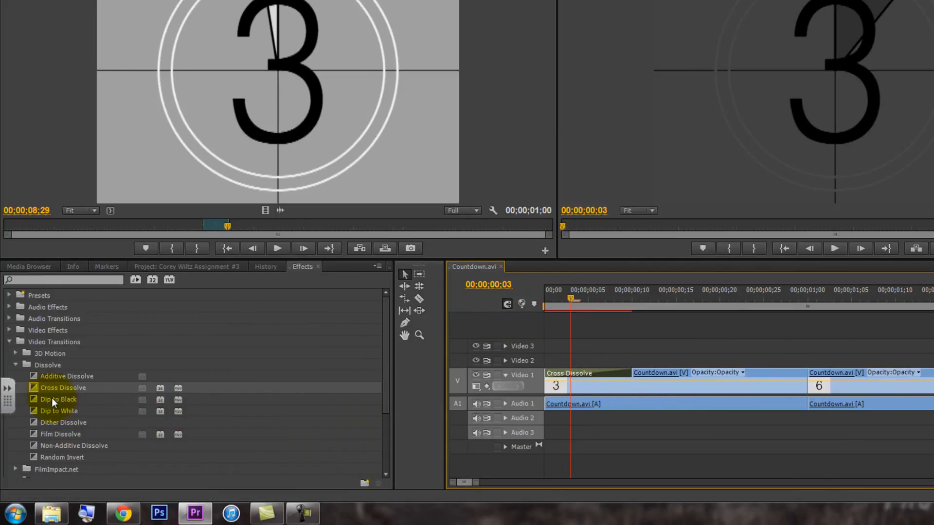
Apply a Cross Dissolve centered on the cut between the 3 and 6 clips on Video 1
left_click_drag(63, 388, 680, 370)
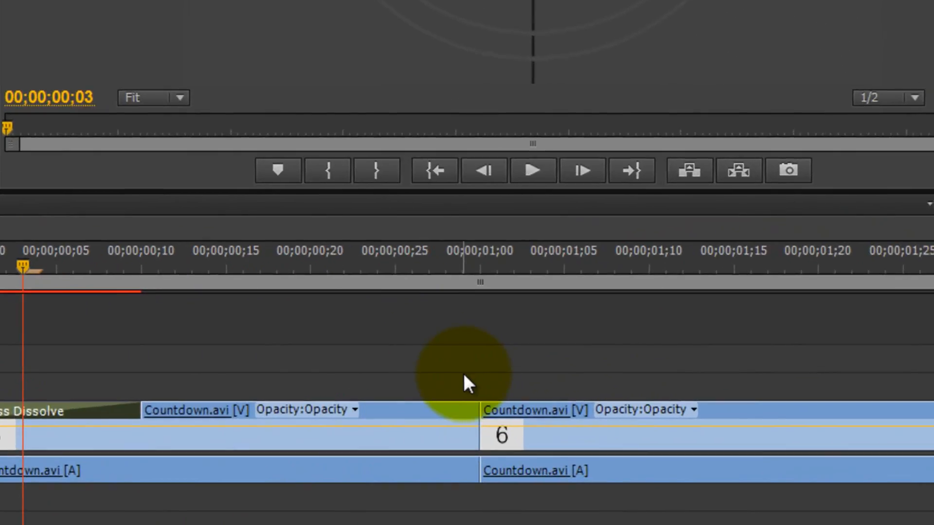
left_click_drag(464, 374, 479, 431)
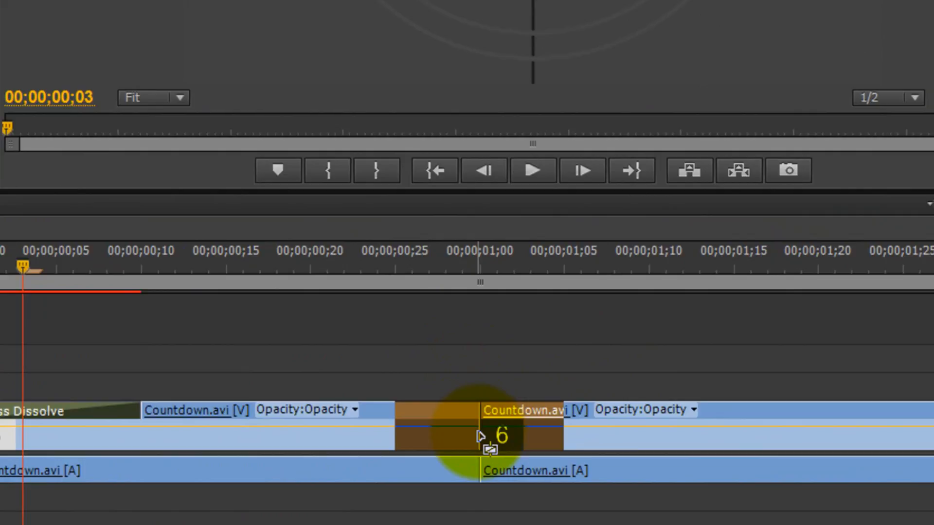
left_click_drag(478, 433, 478, 433)
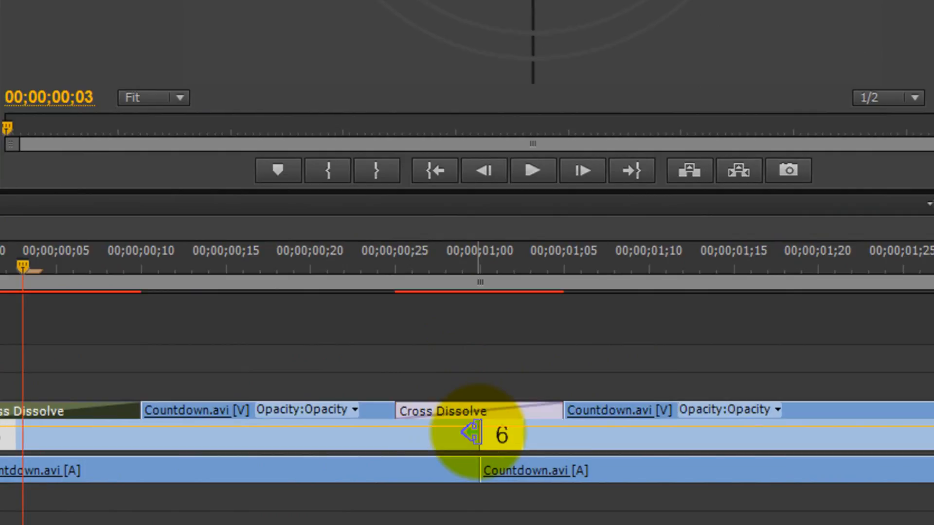
Scrub across the Cross Dissolve between the 3 and 6 clips, examining which source frames blend before and at the cut
left_click(392, 262)
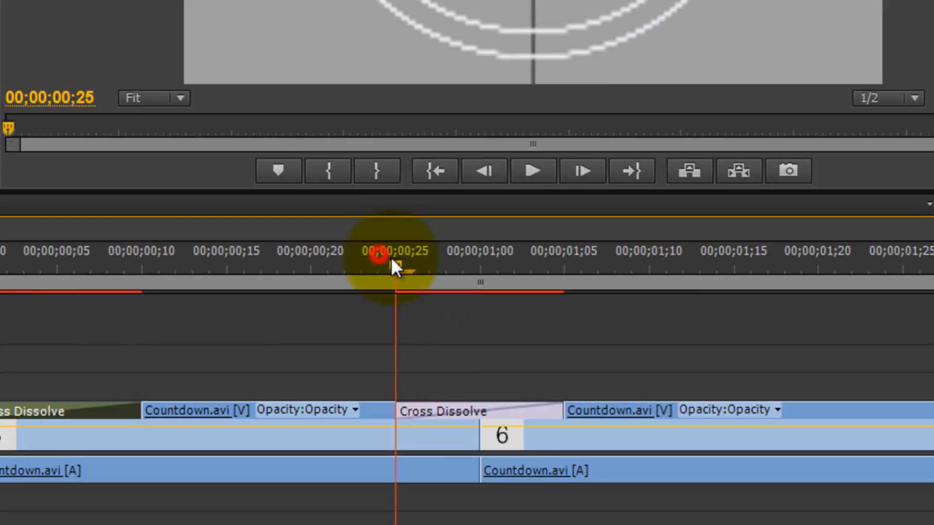
left_click_drag(391, 257, 423, 259)
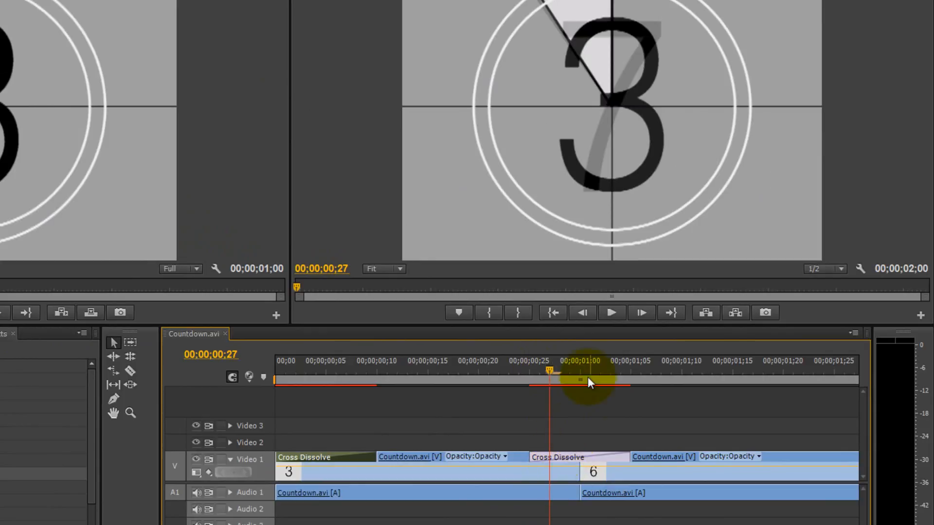
left_click(577, 365)
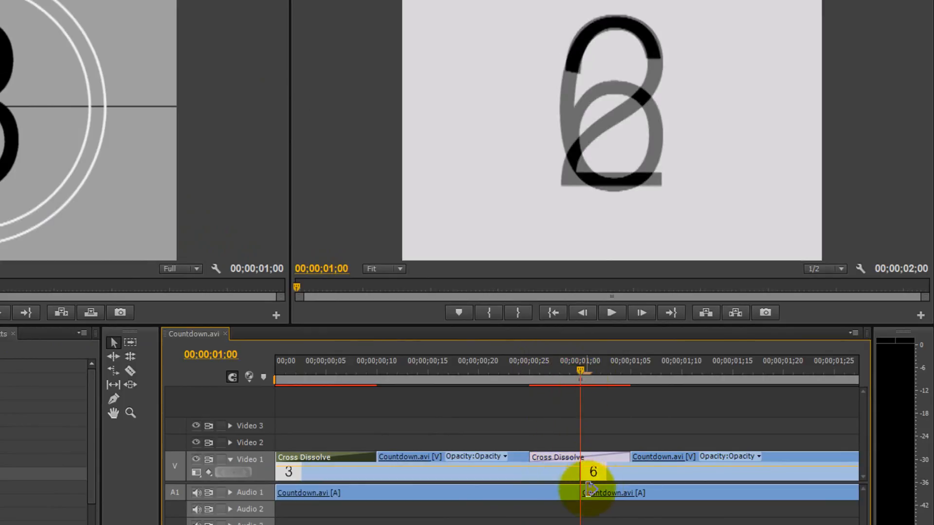
left_click(580, 371)
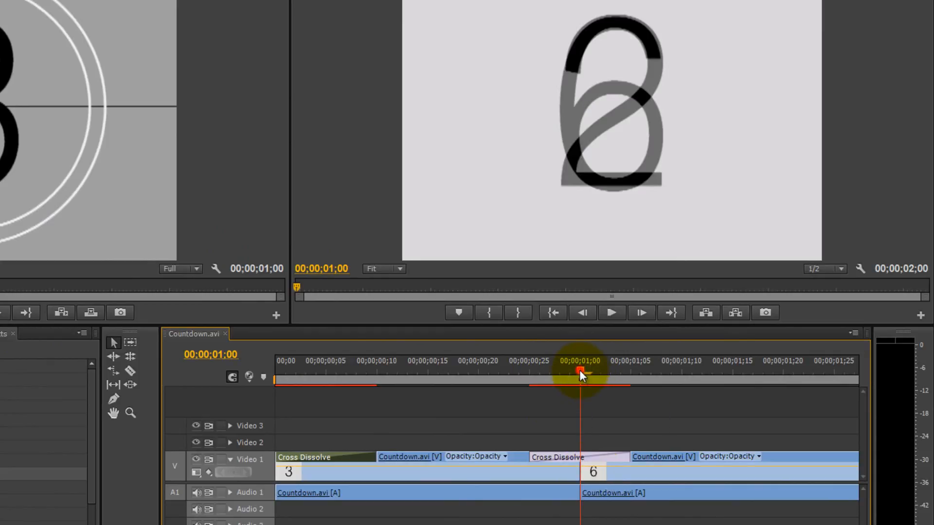
left_click_drag(579, 370, 572, 369)
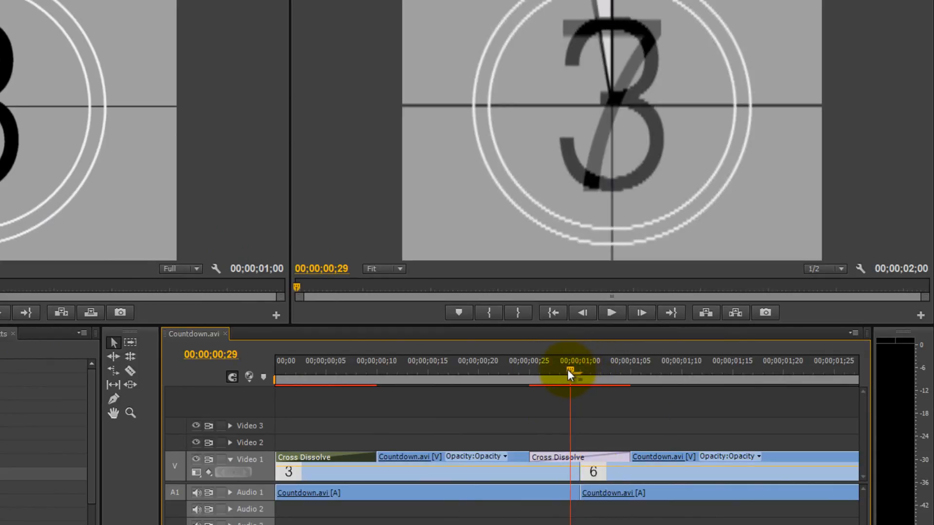
left_click(539, 461)
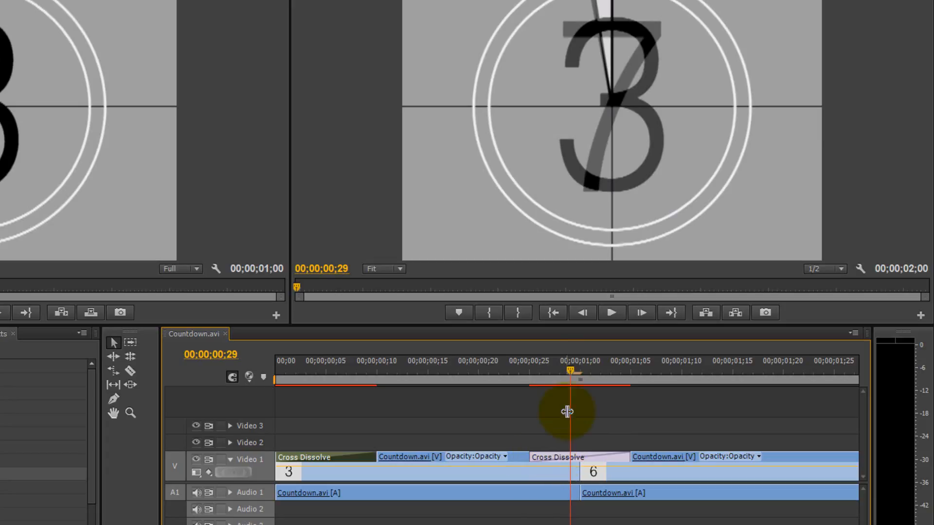
left_click_drag(569, 371, 549, 371)
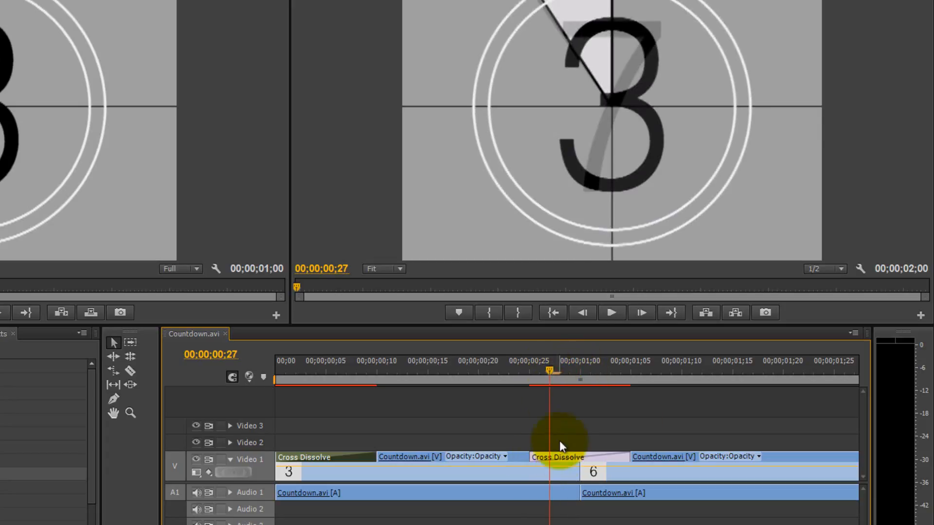
left_click(612, 480)
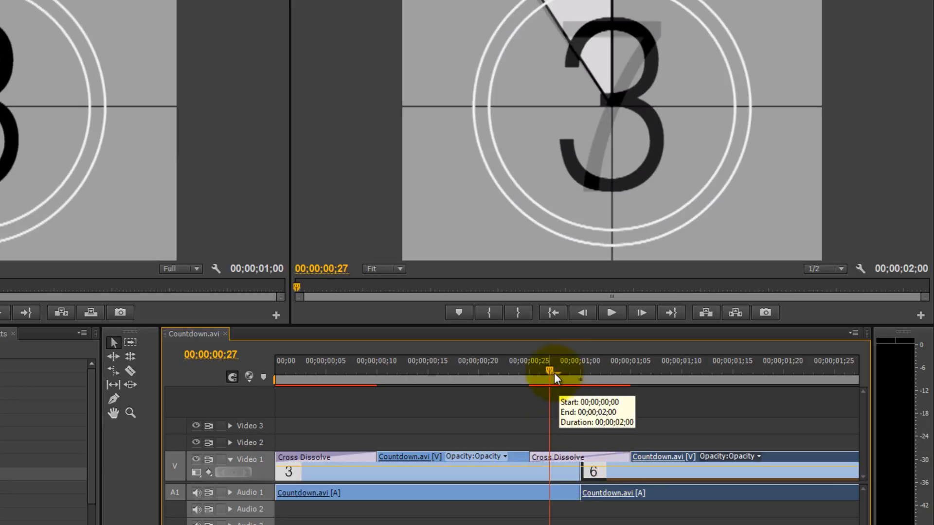
left_click(541, 374)
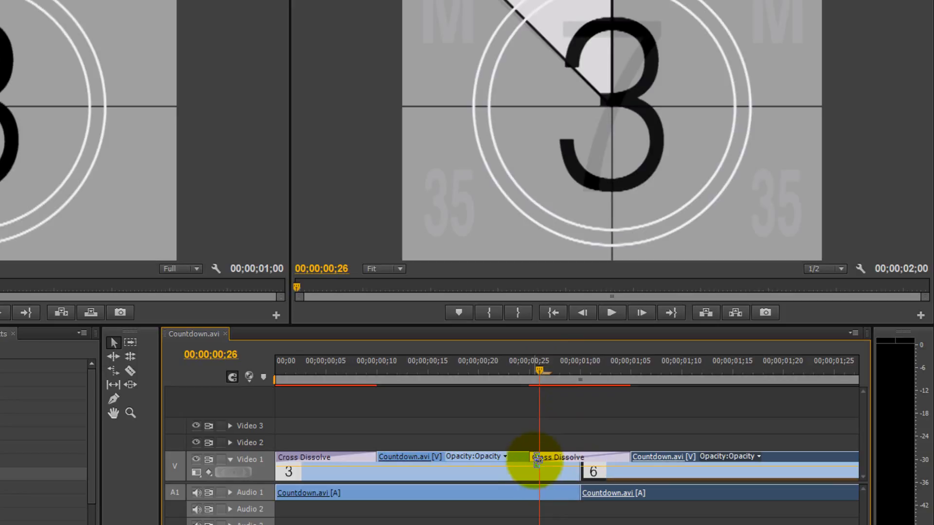
left_click_drag(538, 459, 566, 376)
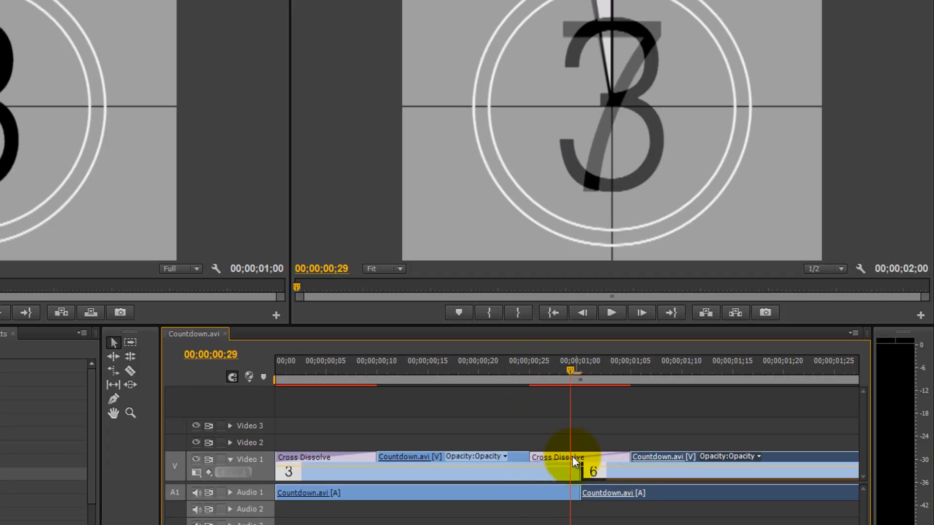
left_click(584, 372)
left_click_drag(585, 372, 585, 375)
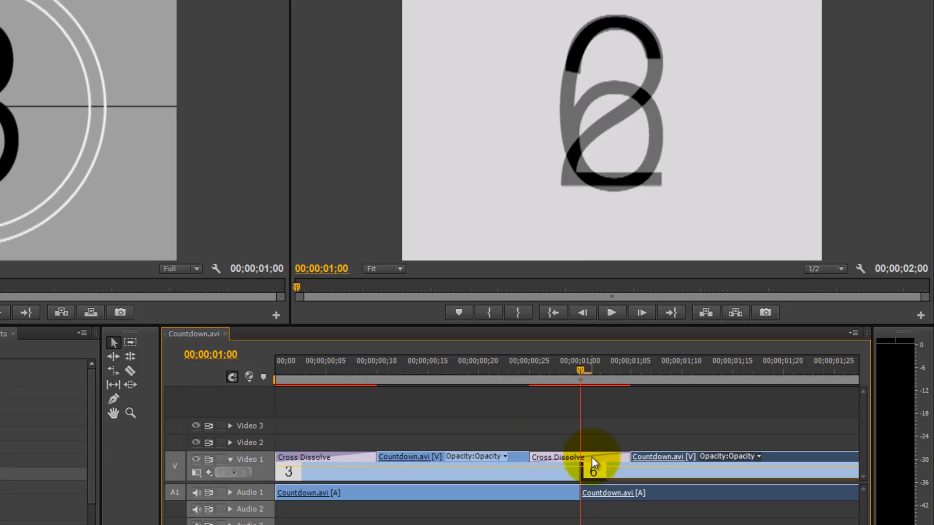
mouse_move(591, 456)
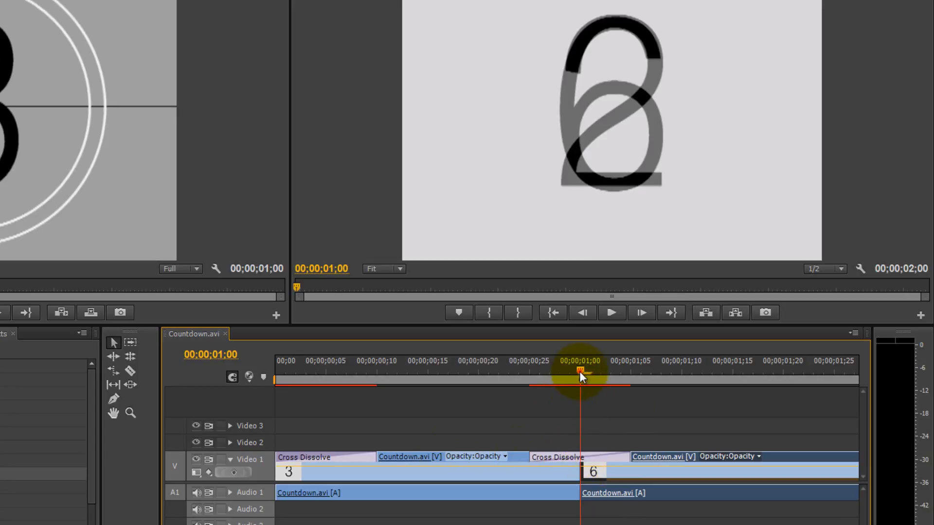
left_click_drag(579, 371, 559, 374)
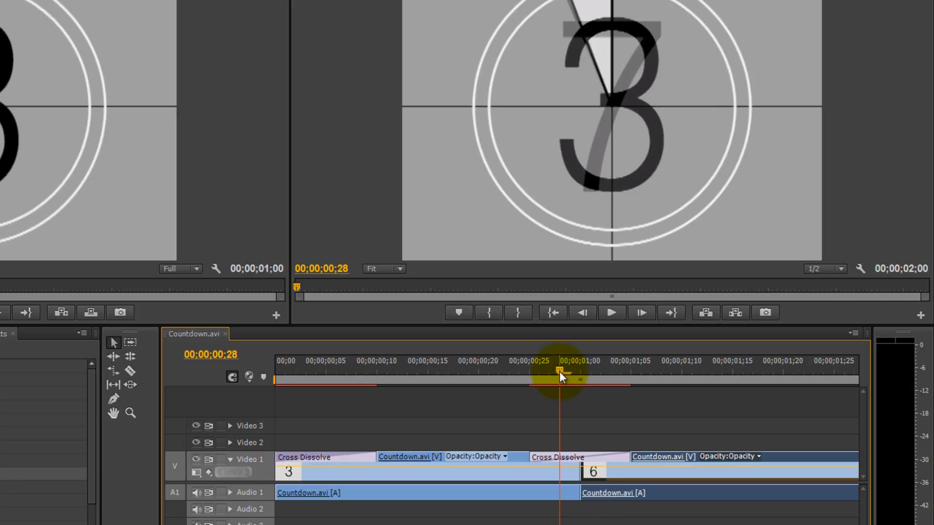
mouse_move(559, 372)
left_mouse_down()
mouse_move(670, 386)
mouse_move(543, 379)
mouse_move(598, 381)
mouse_move(560, 381)
left_mouse_up()
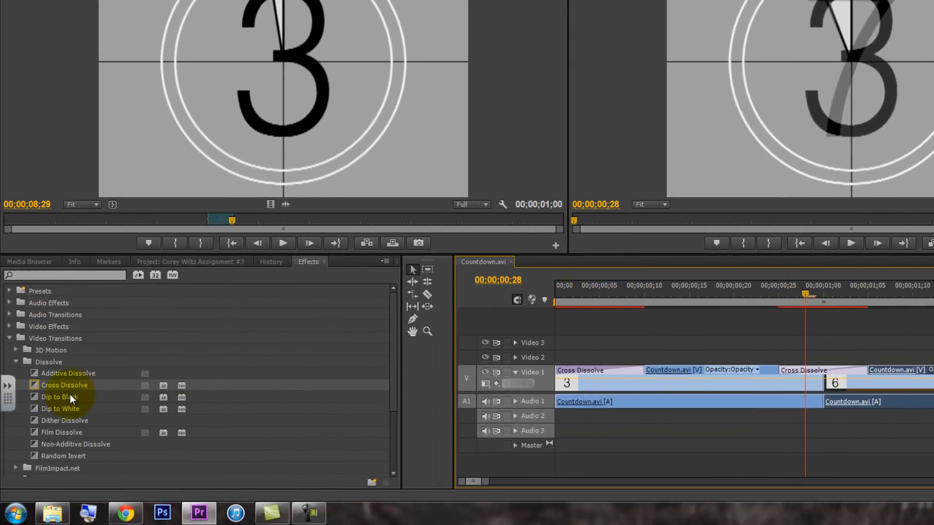
Replace the Cross Dissolve between the 3 and 6 clips with Dip to Black and scrub across it
left_click_drag(71, 398, 839, 382)
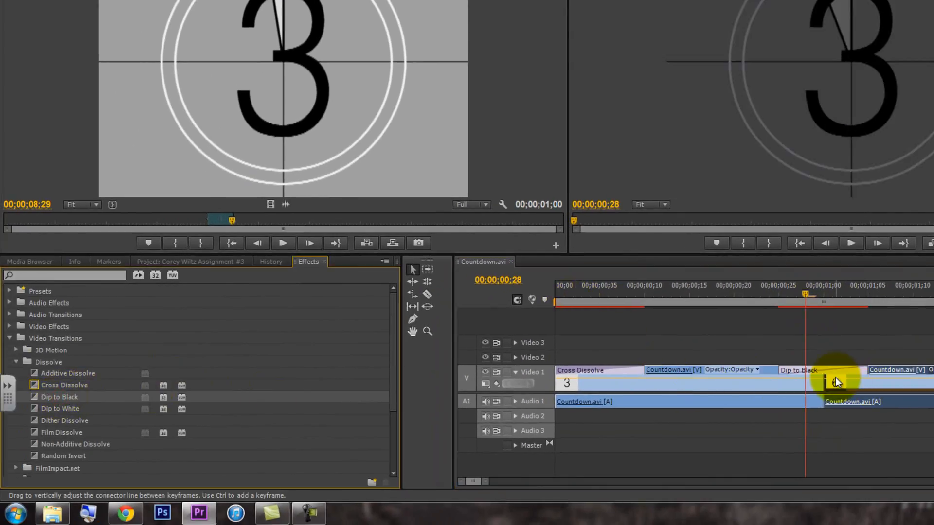
left_click_drag(805, 297, 850, 302)
left_click(725, 298)
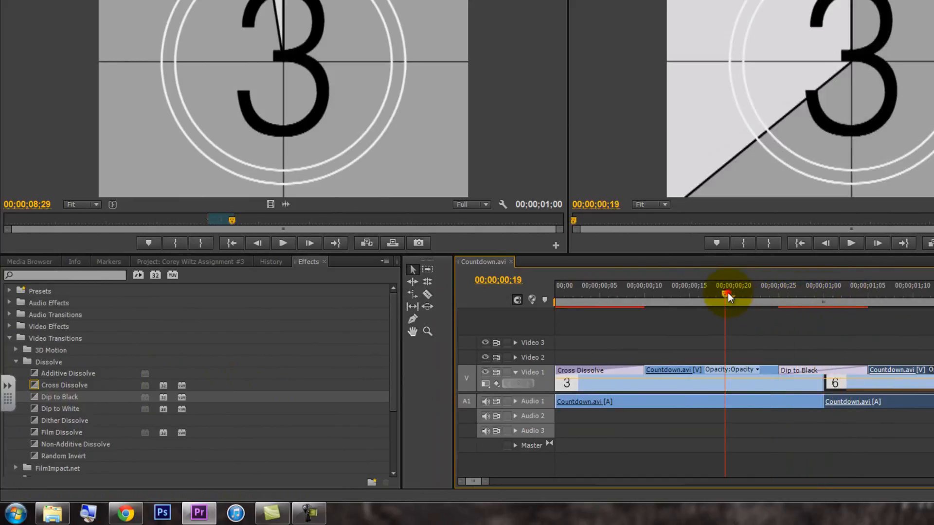
Select the 3 clip and scrub the Dip to Black transition between 00;00;00;21 and 00;00;01;07, examining the fade out and back in
left_click(688, 379)
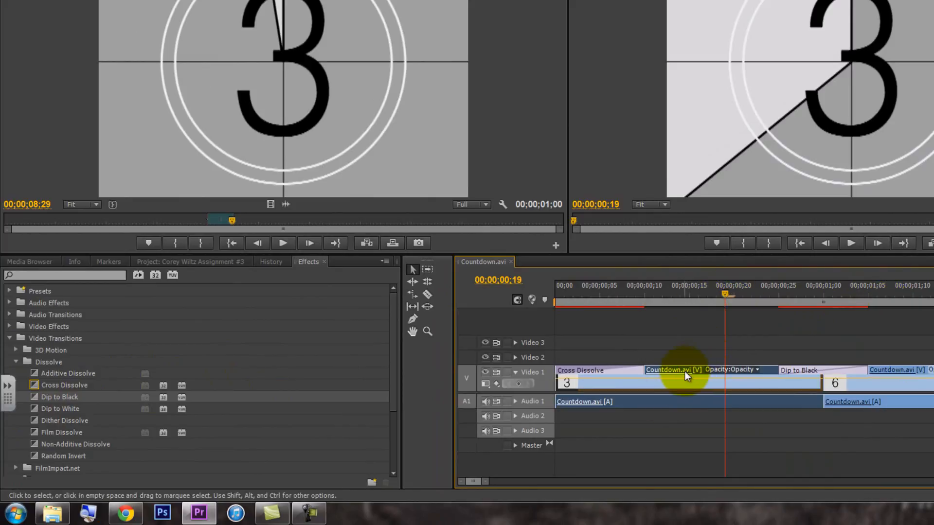
left_click_drag(797, 296, 885, 298)
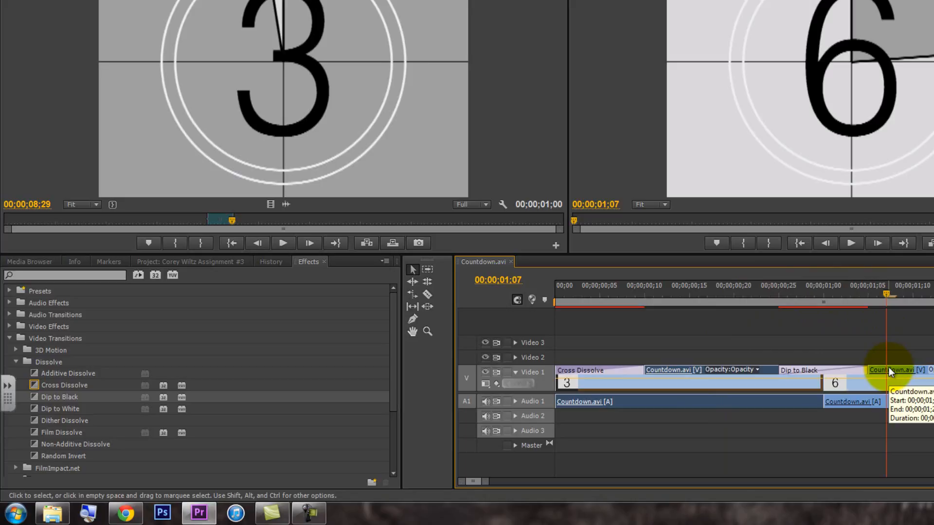
left_click_drag(841, 290, 823, 296)
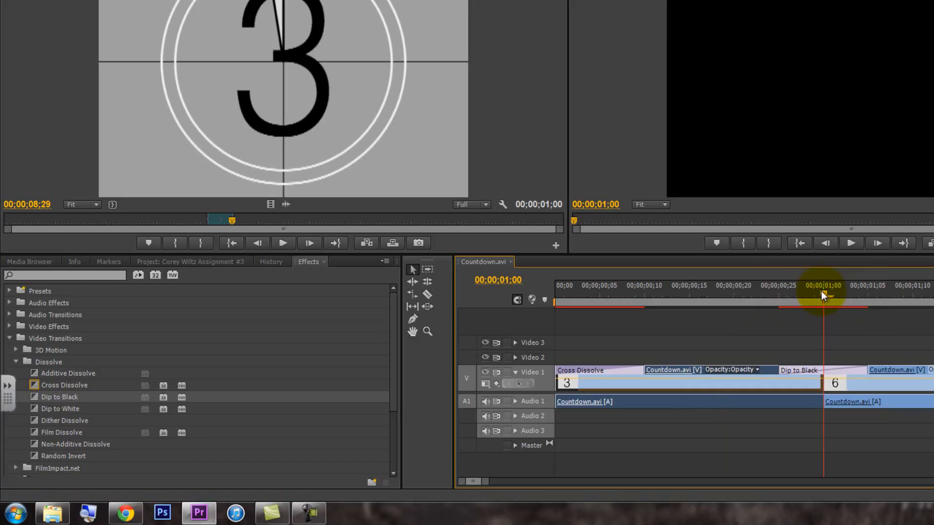
left_click(743, 298)
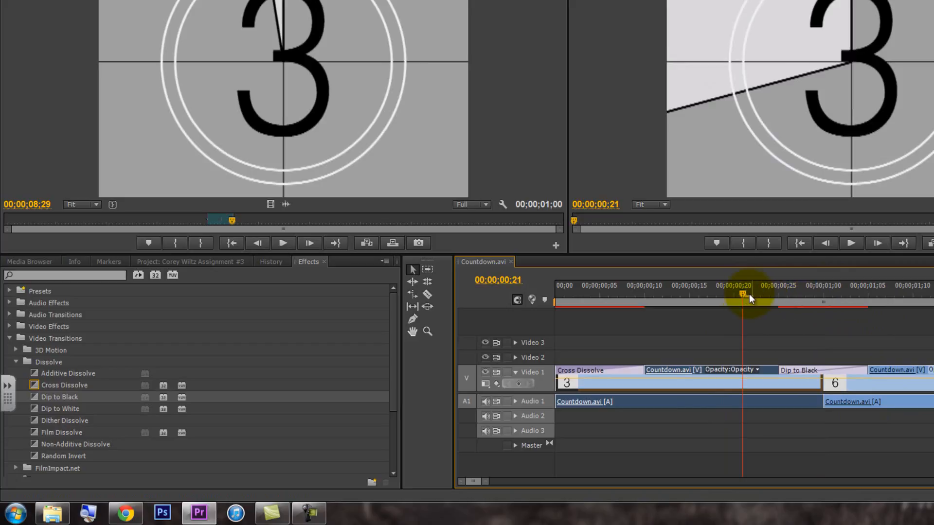
left_click_drag(745, 298, 865, 304)
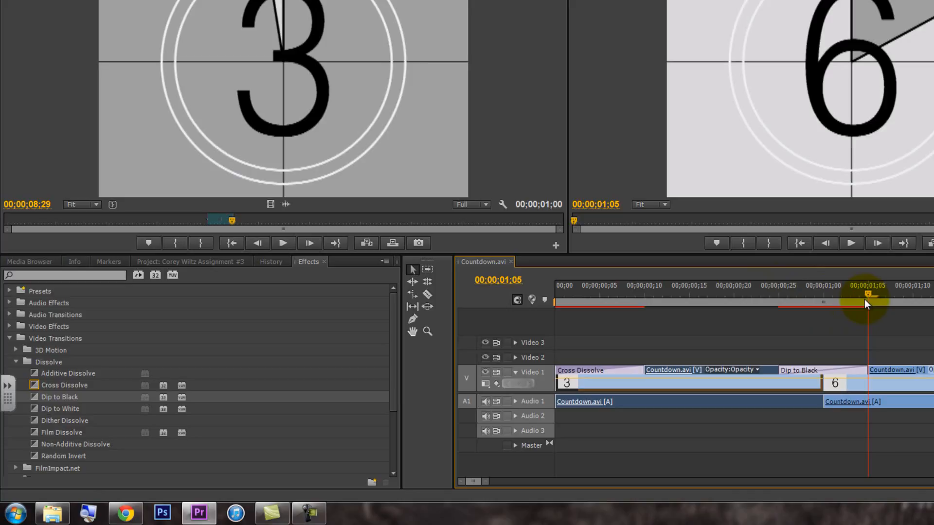
left_click_drag(872, 294, 885, 297)
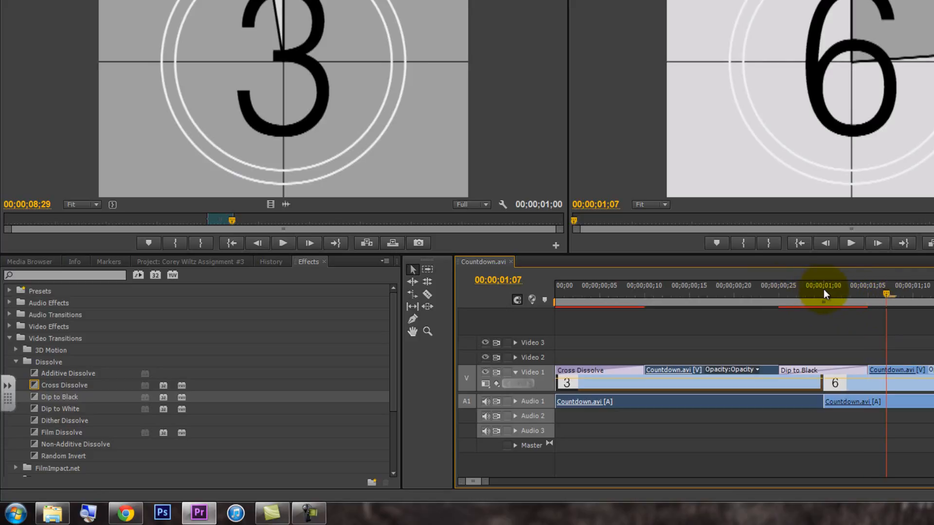
mouse_move(833, 296)
left_mouse_down()
mouse_move(819, 294)
mouse_move(849, 295)
left_mouse_up()
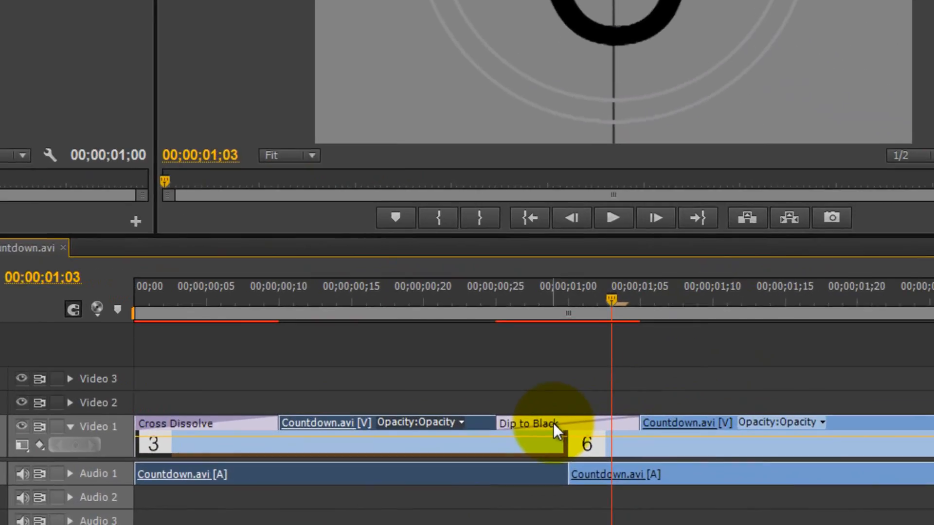
Delete the Dip to Black transition between the 3 and 6 clips and scrub to 00;00;01;01 near the cut
left_click(762, 382)
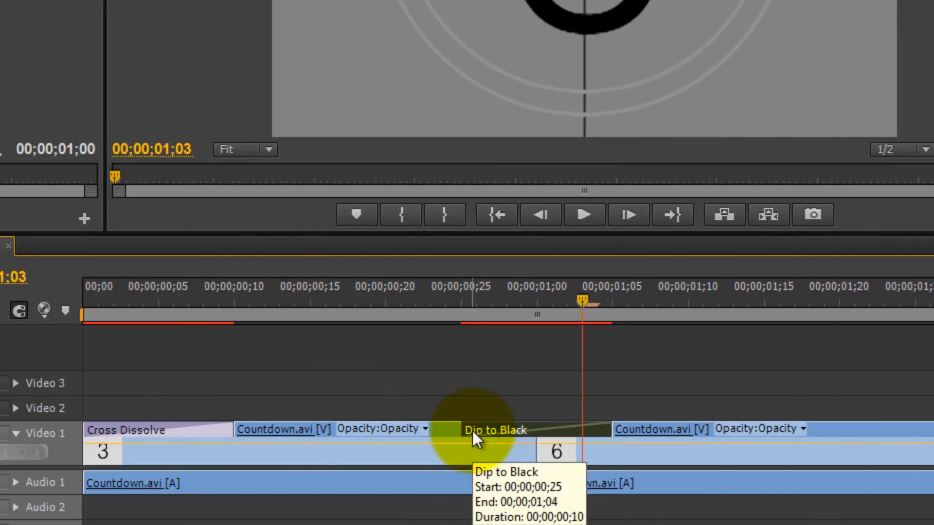
key("Delete")
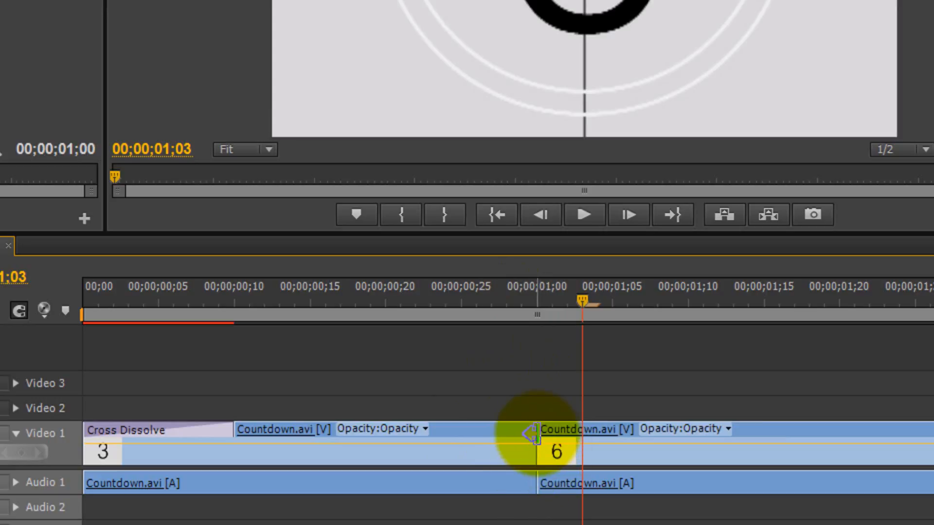
left_click(568, 299)
mouse_move(570, 298)
left_mouse_down()
mouse_move(517, 310)
mouse_move(563, 310)
left_mouse_up()
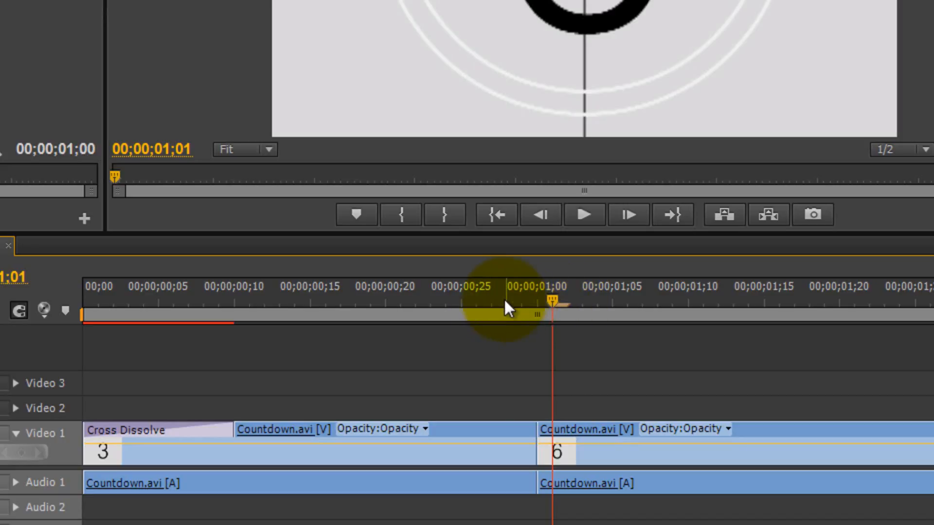
Scrub between 00;00;00;26 and 00;00;01;01, comparing the frames on either side of the plain cut between the 3 and 6 clips
left_click(476, 292)
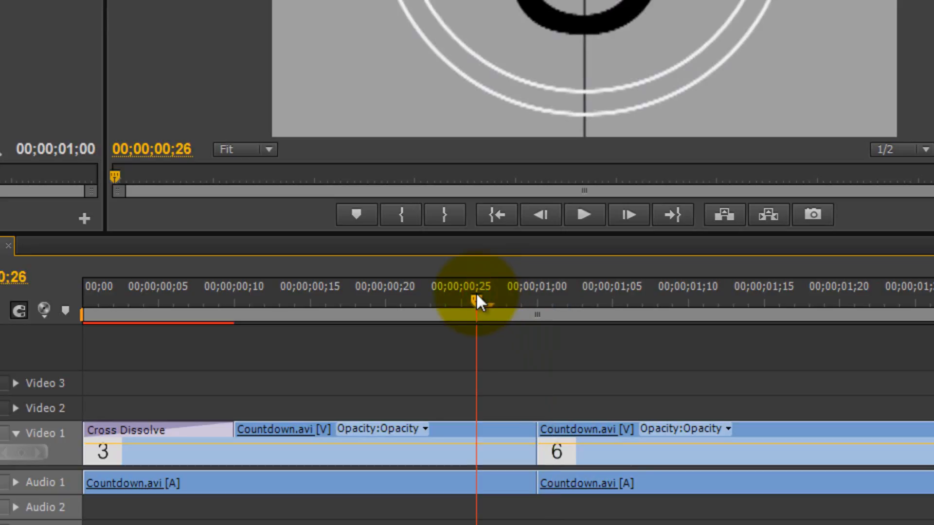
left_click(523, 299)
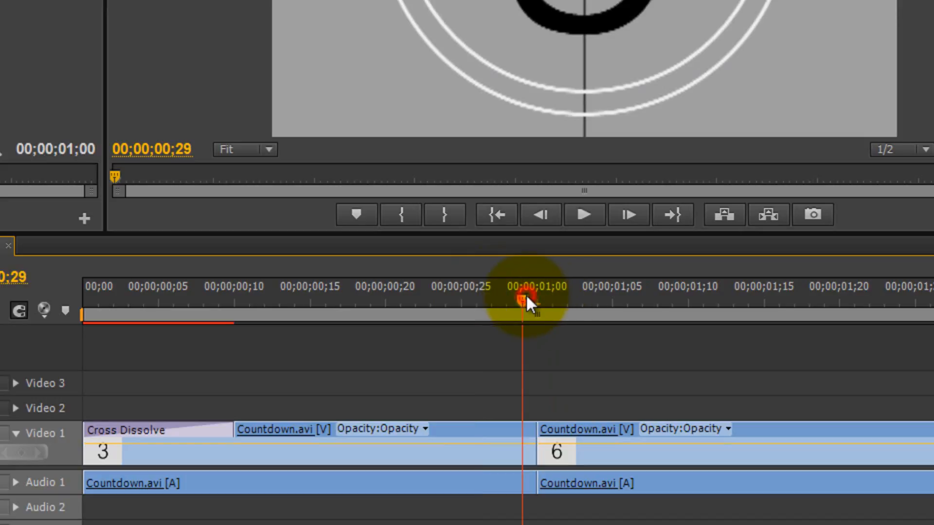
left_click(558, 299)
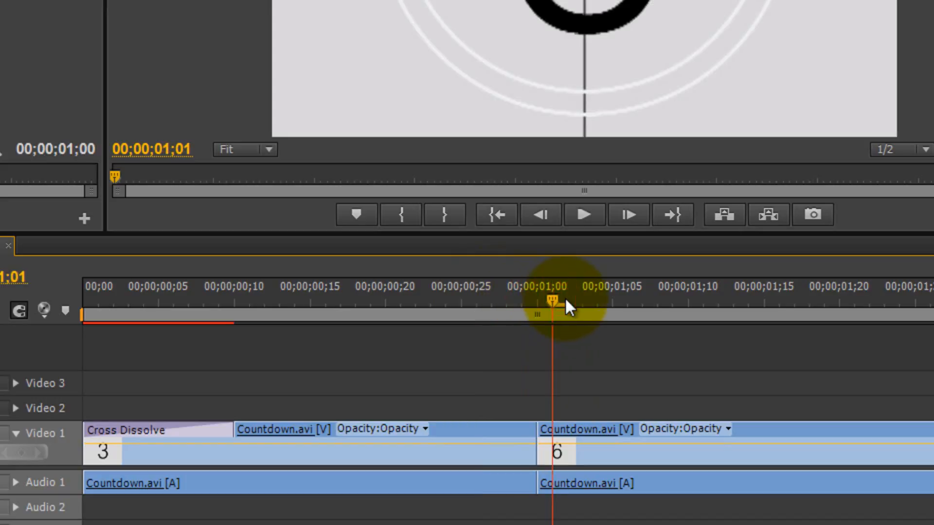
left_click(523, 299)
left_click(542, 301)
left_click(559, 302)
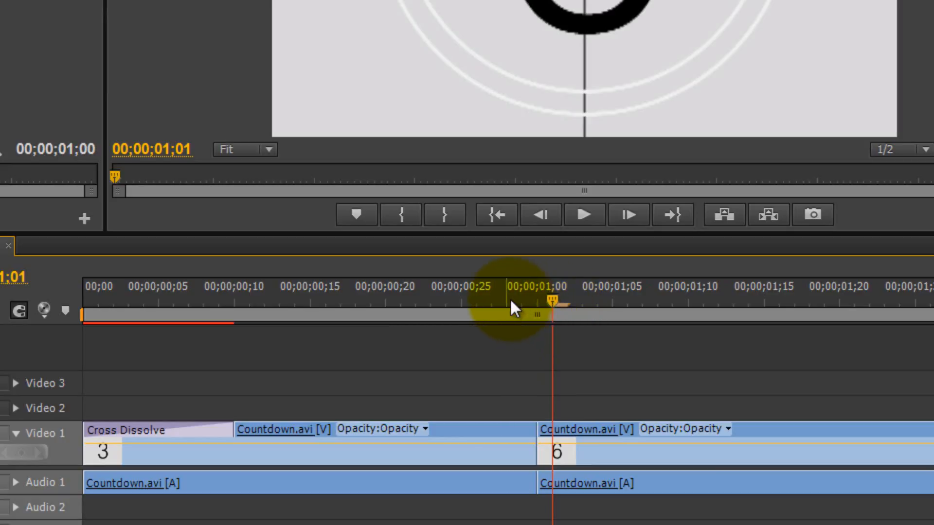
left_click_drag(510, 304, 527, 306)
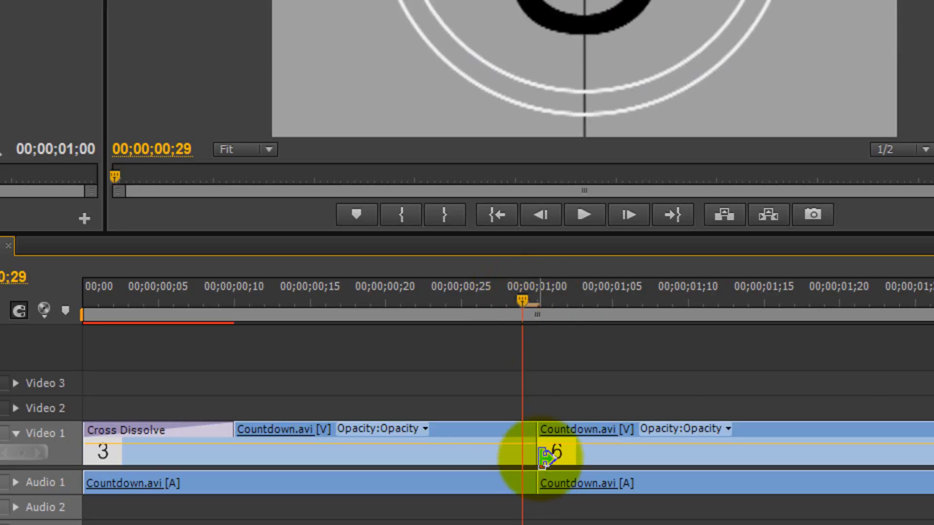
Apply the Dip to Black transition centred on the cut between the 3 and 6 clips
left_click(191, 434)
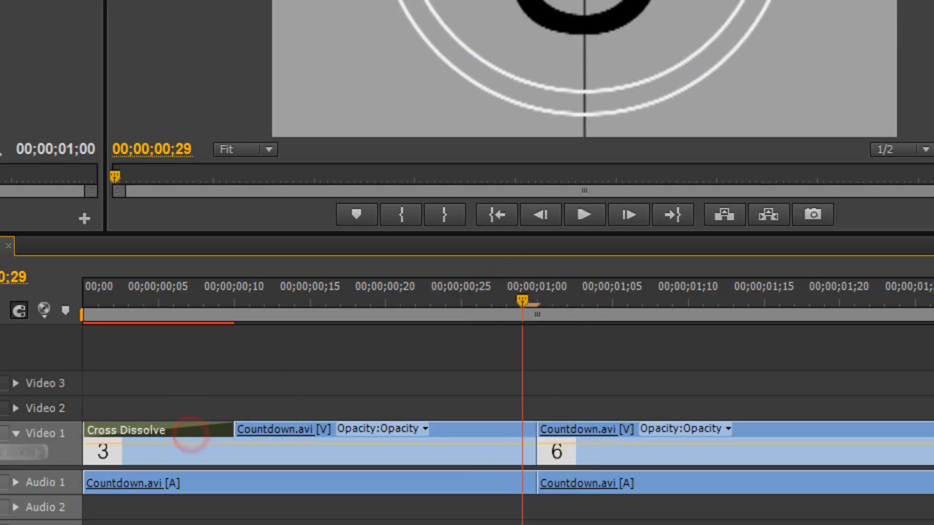
left_click_drag(0, 473, 530, 464)
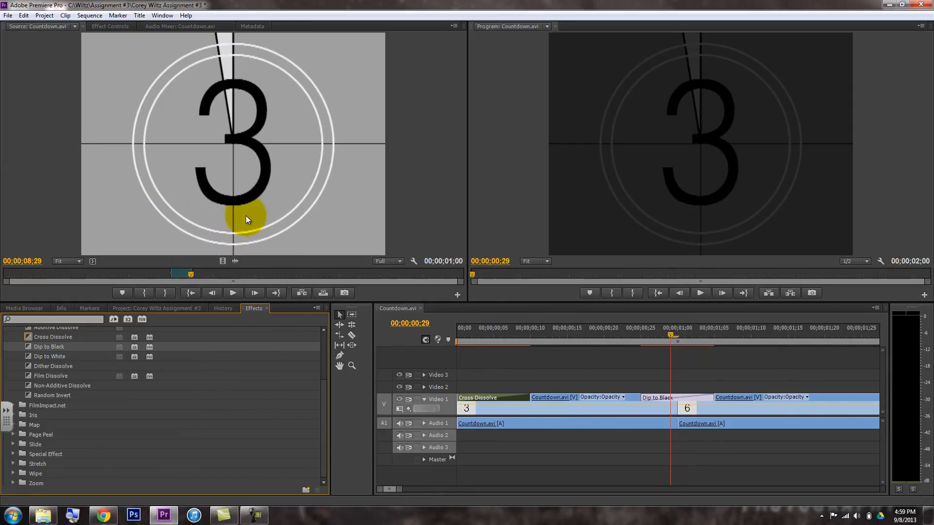
left_click(254, 214)
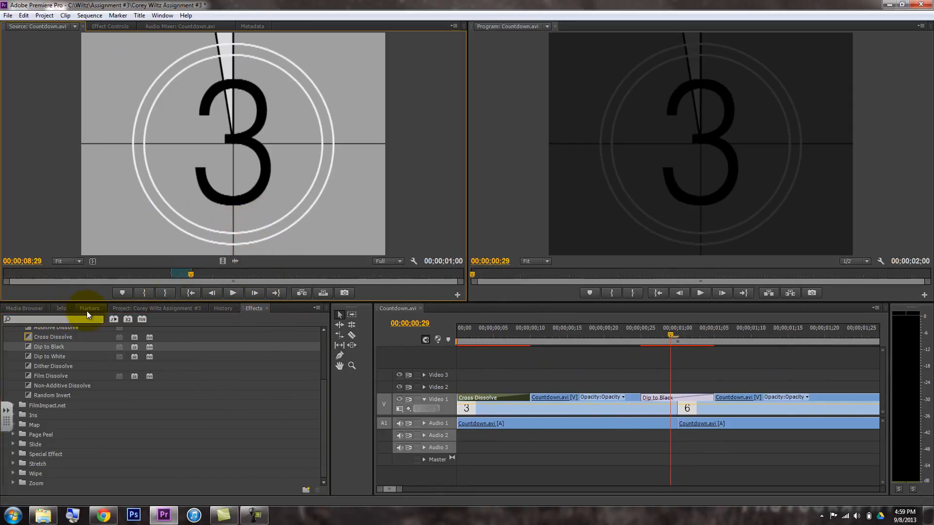
Open DSC_2162.mpg from the project as the source and mark a 00:00:03:15 section ending at 00:00:05:00
left_click(146, 307)
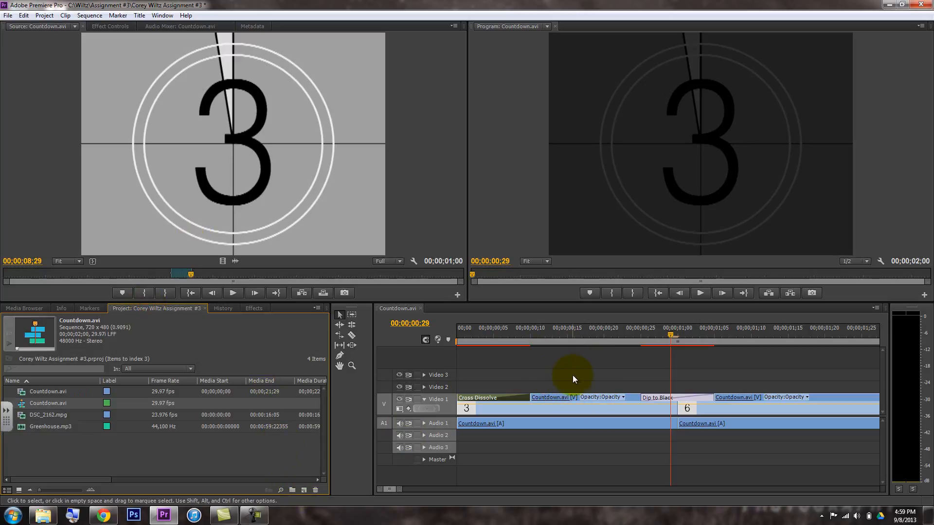
double_click(41, 417)
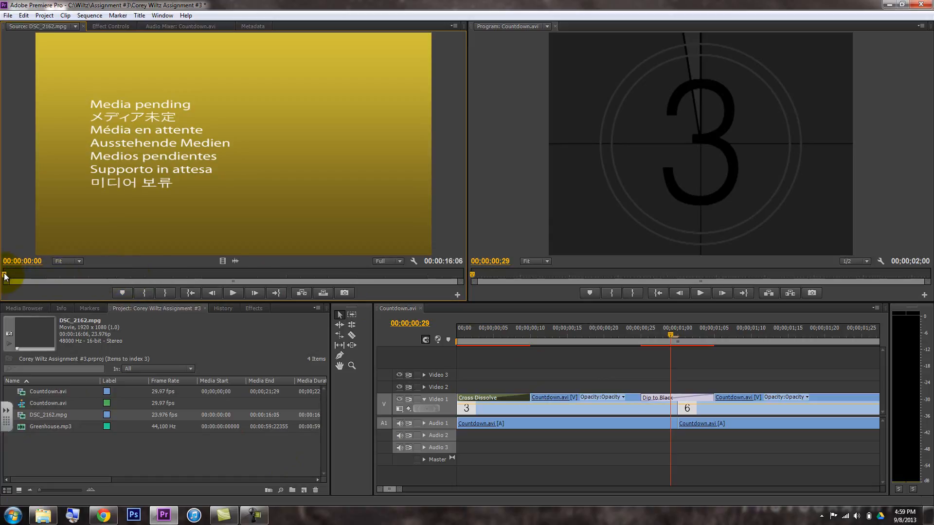
left_click_drag(38, 276, 45, 275)
key("i")
left_click(145, 274)
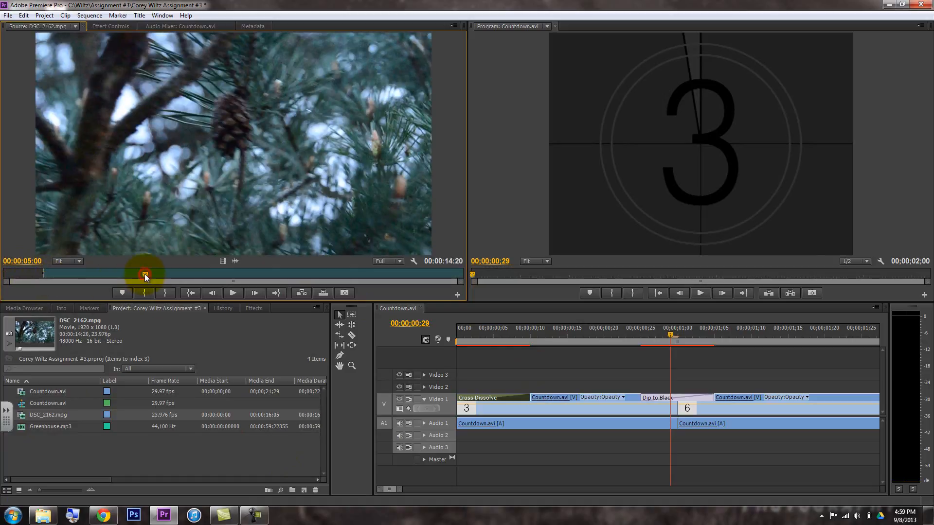
key("o")
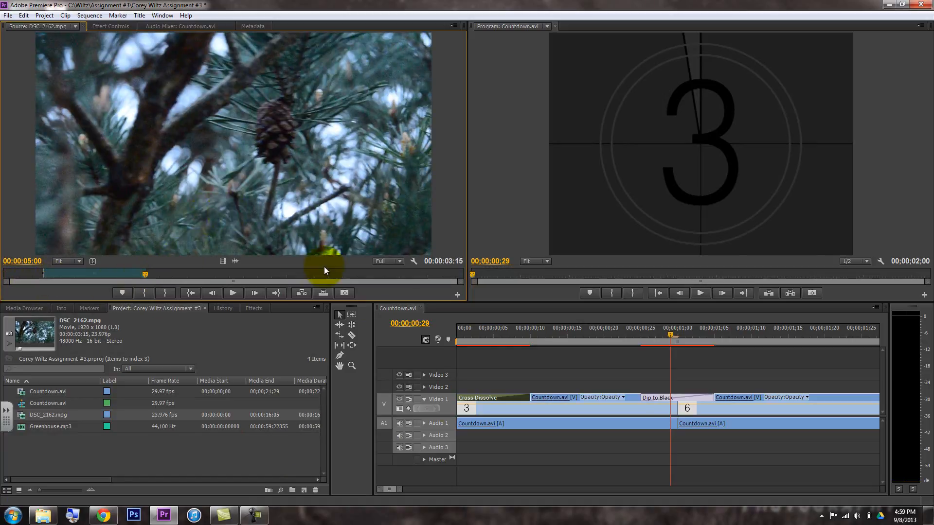
Place the marked DSC_2162.mpg section with its video and audio directly after the 6 clip, and undo the placement
left_click_drag(399, 490, 412, 491)
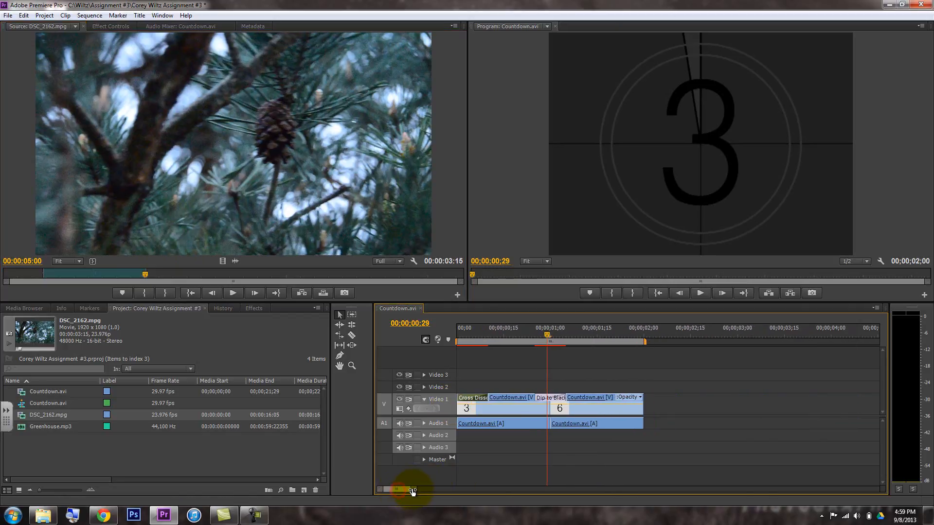
left_click_drag(294, 226, 651, 409)
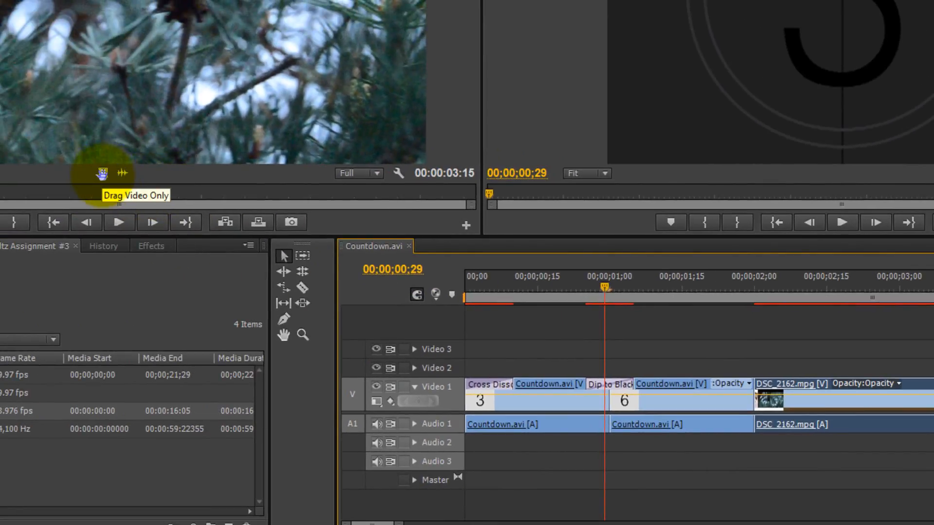
left_click_drag(101, 174, 800, 398)
key("ctrl+z")
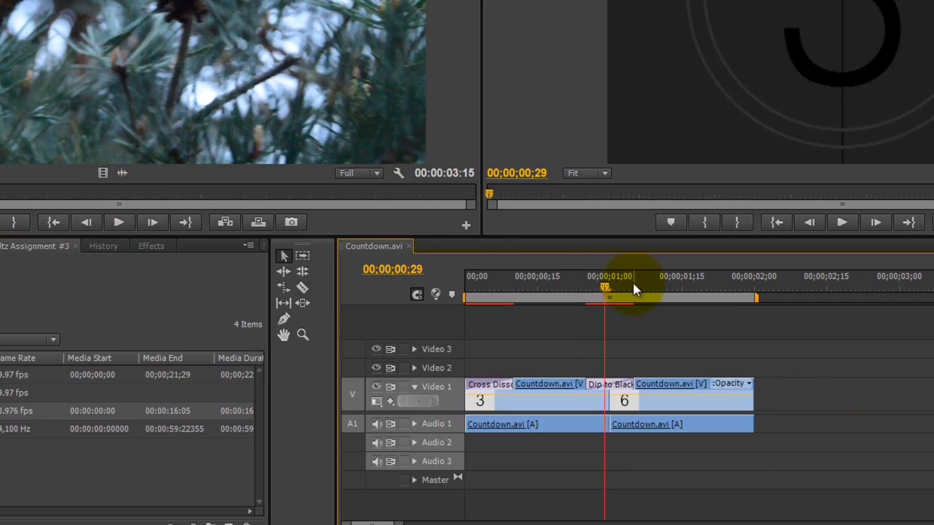
Place only the video of DSC_2162.mpg after the 6 clip on Video 1, preview it at 00;00;02;16, and delete it
left_click(103, 173)
left_click_drag(103, 173, 761, 392)
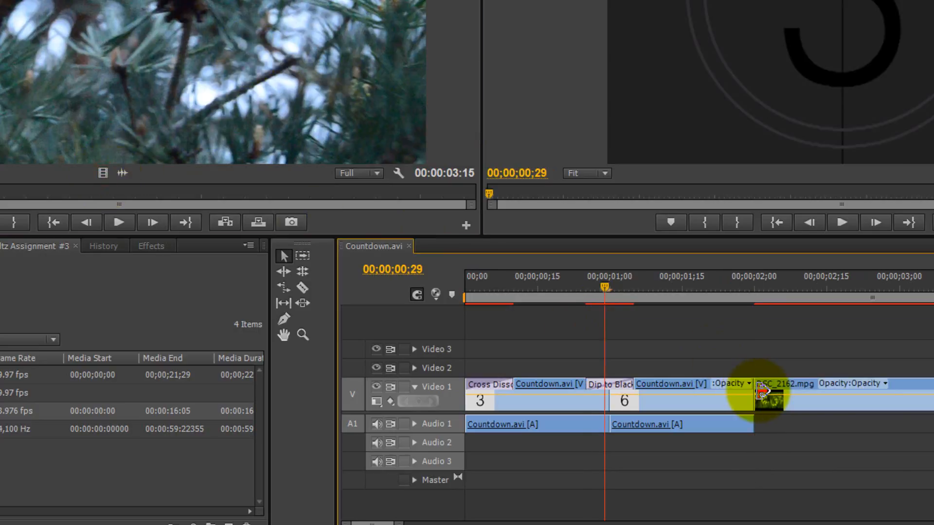
left_click(830, 286)
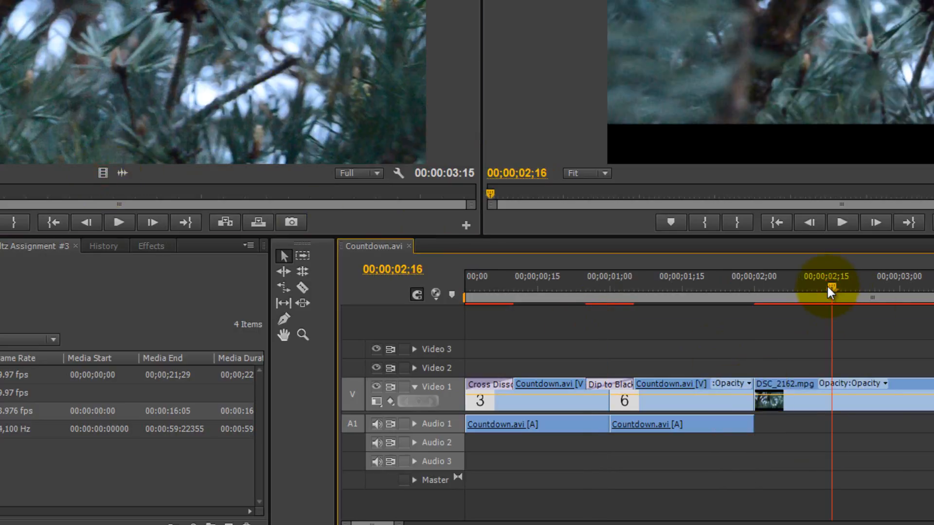
left_click(822, 402)
key("Delete")
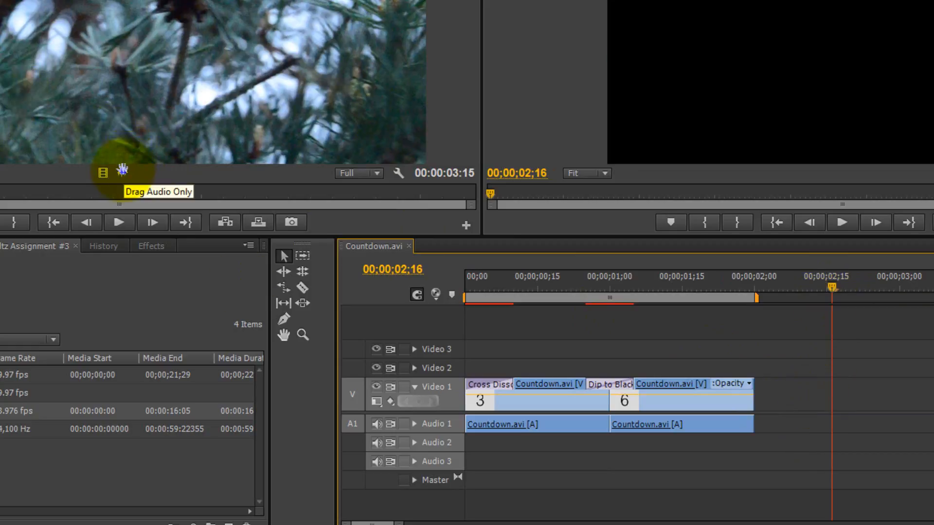
Place only the audio of DSC_2162.mpg after the 6 clip on Audio 1, and delete it
left_click_drag(122, 170, 754, 428)
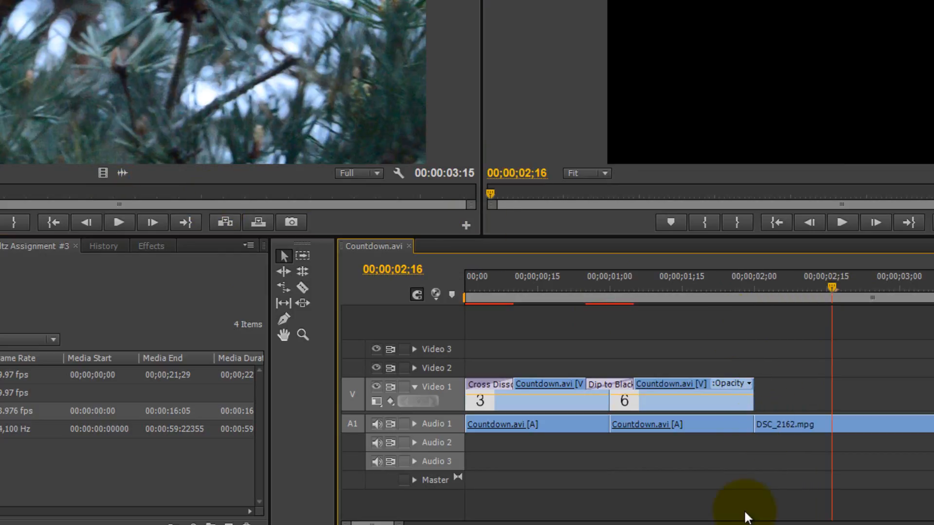
left_click(792, 419)
key("Delete")
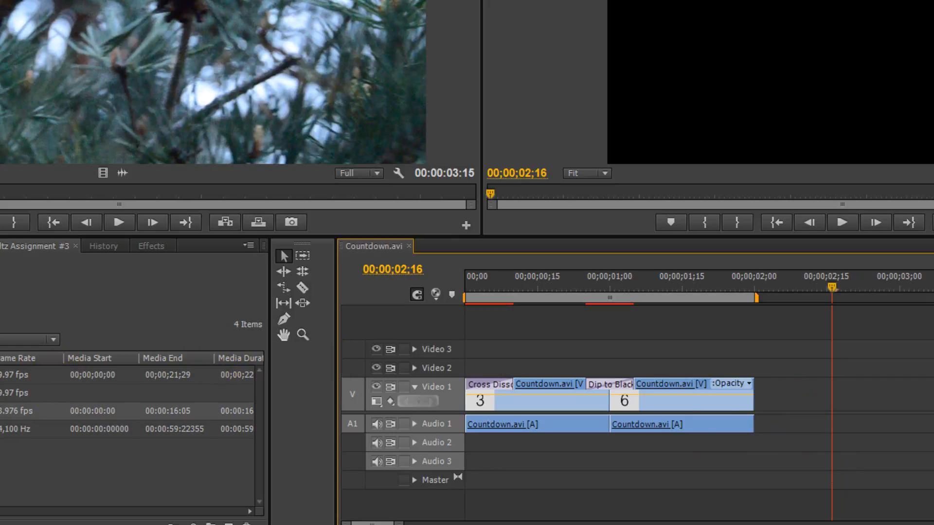
Open Greenhouse.mp3 as the source and mark its second waveform swell as a 00;00;06;21 section ending at 00;00;13;10
left_click(12, 107)
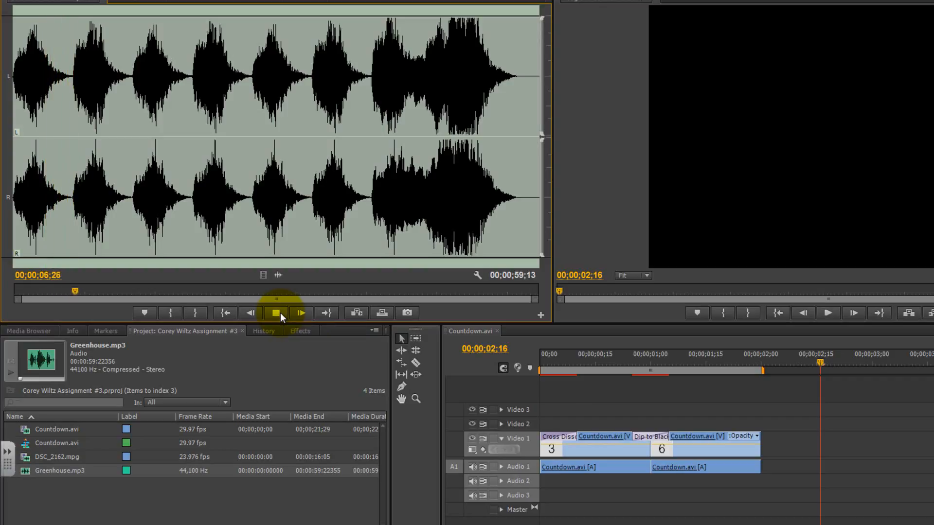
left_click(276, 313)
left_click_drag(81, 289, 130, 290)
left_click(169, 312)
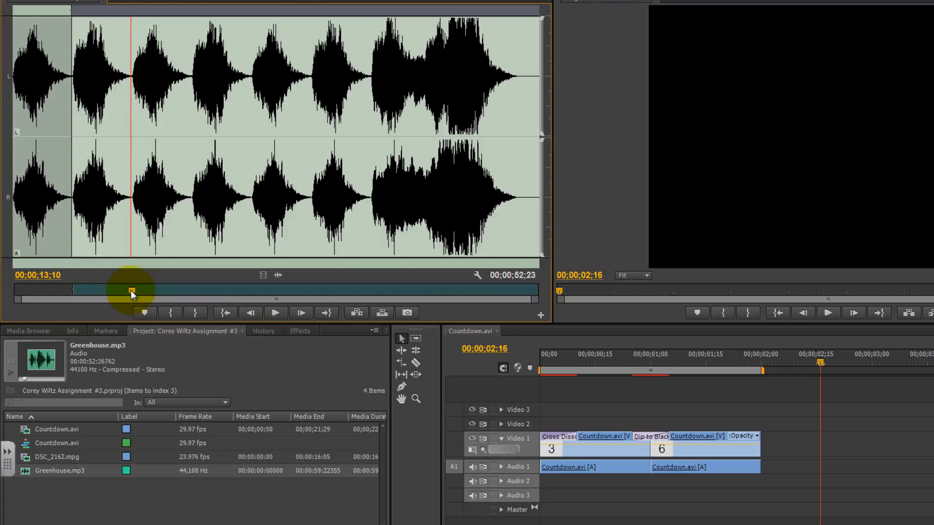
left_click(196, 312)
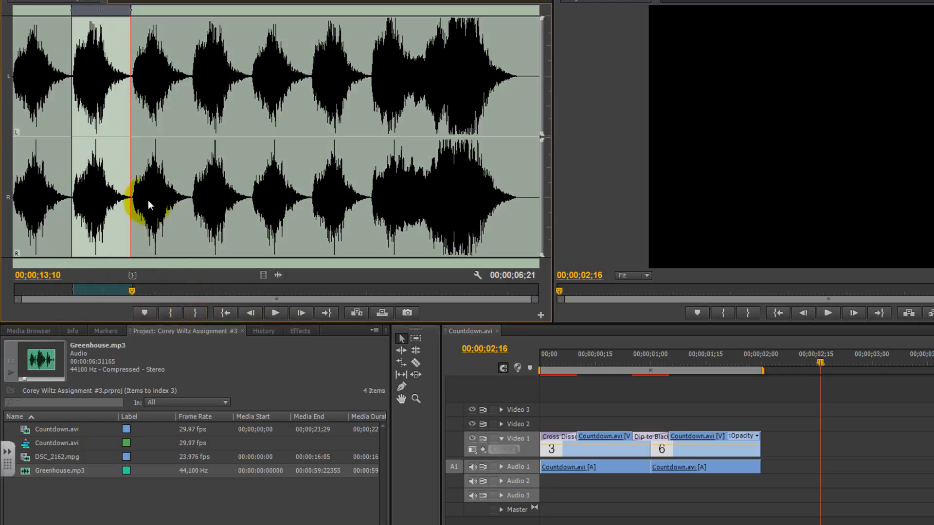
Scrub through the Greenhouse.mp3 waveform and place its marked section on Audio 2 at the start of the sequence
left_click(214, 212)
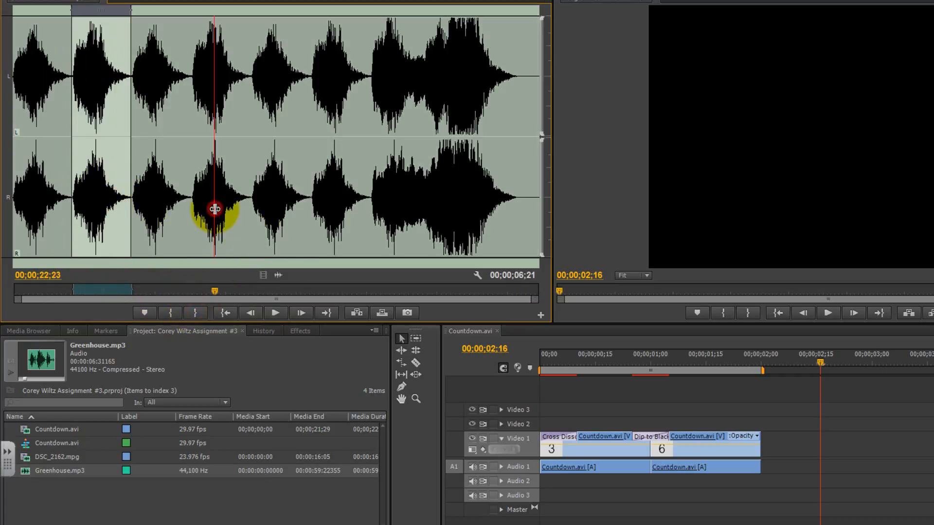
left_click_drag(187, 185, 250, 218)
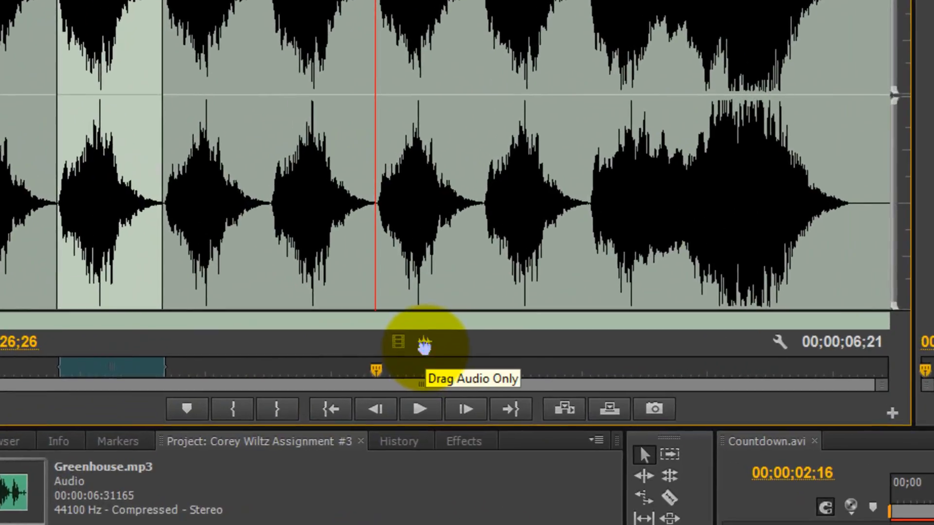
left_click_drag(424, 345, 188, 416)
left_click_drag(111, 516, 159, 520)
Play the sequence from its start to 00;00;03;03 to hear the Greenhouse.mp3 audio under the countdown, and save the project
left_click_drag(240, 194, 174, 197)
key("space")
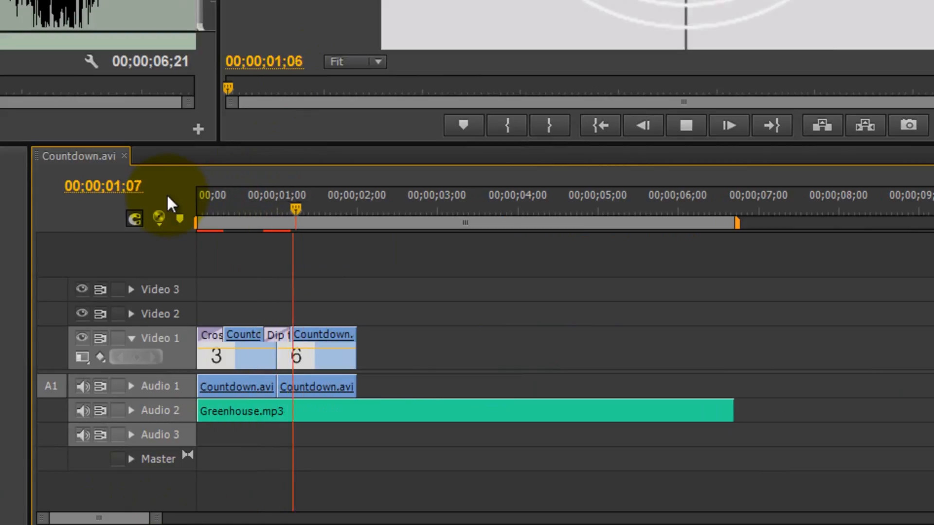
key("space")
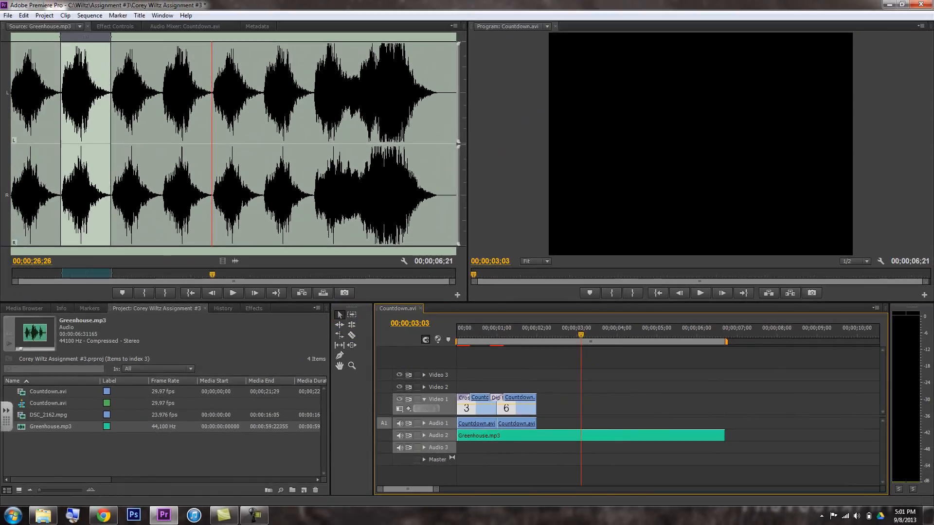
left_click(7, 20)
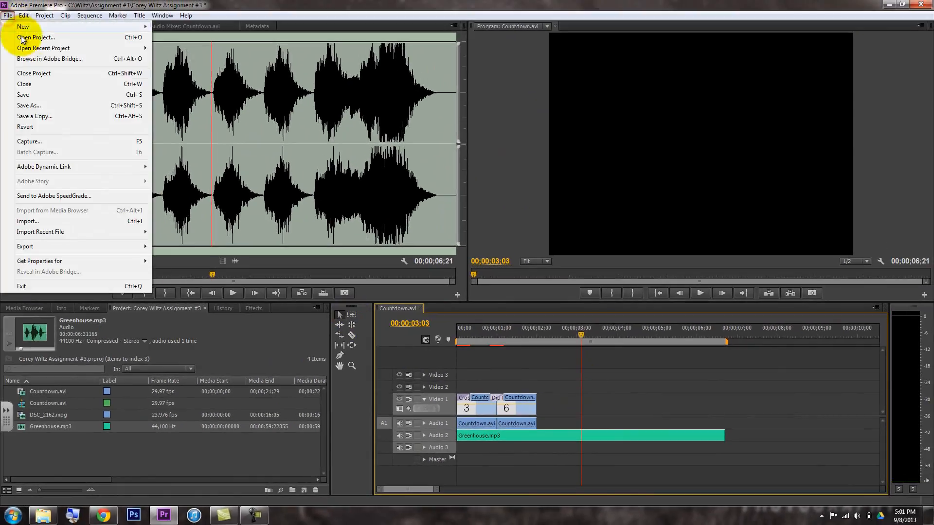
left_click(26, 98)
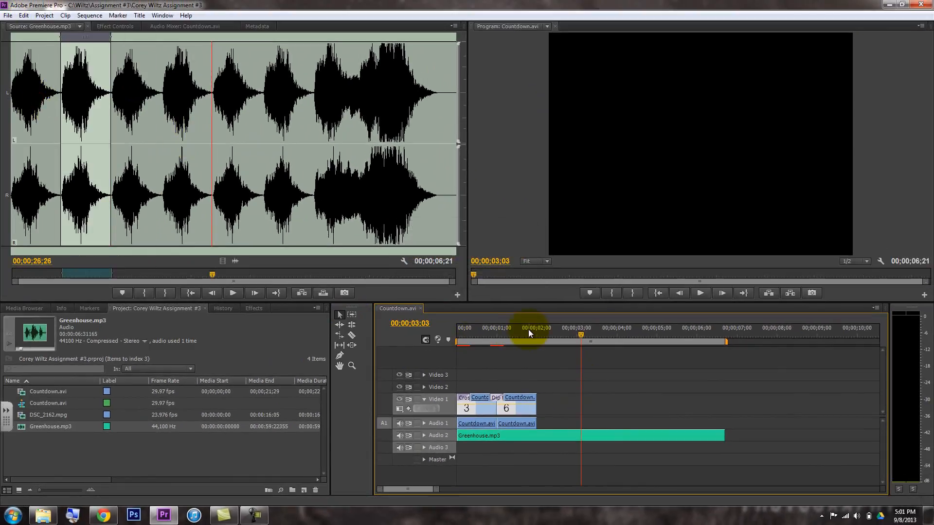